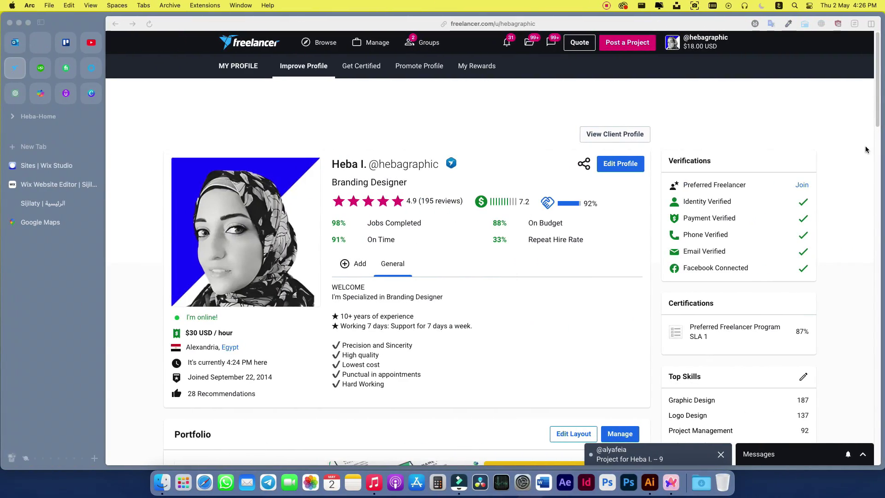
- Open the Recent Messages list from the Freelancer profile header
click(551, 42)
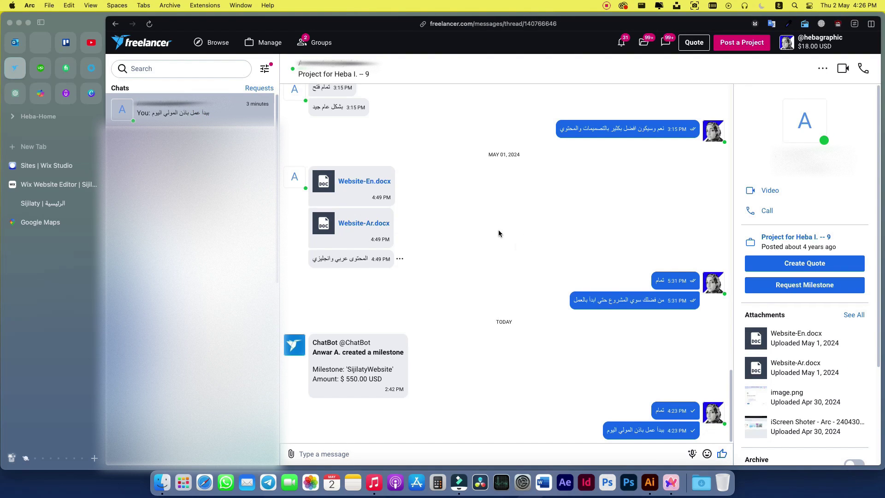
- Scroll up the project chat to review the April 29, 2024 messages
scroll(547, 283, up, 10)
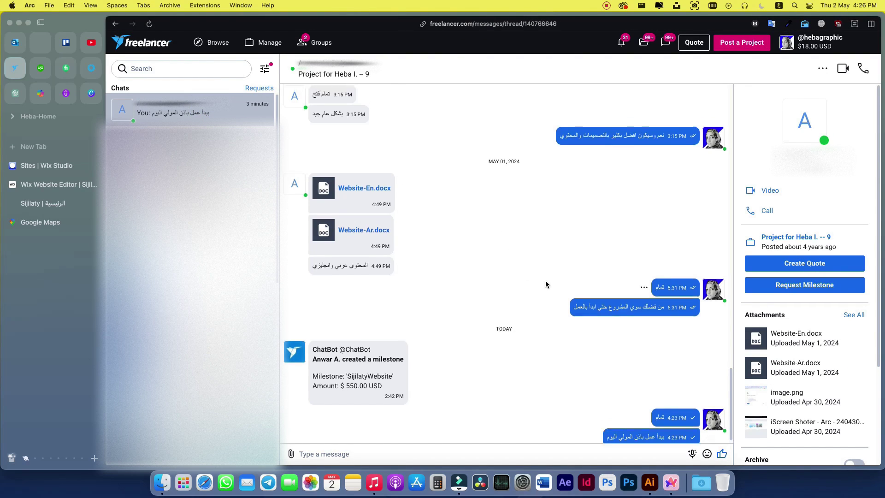
scroll(541, 278, up, 10)
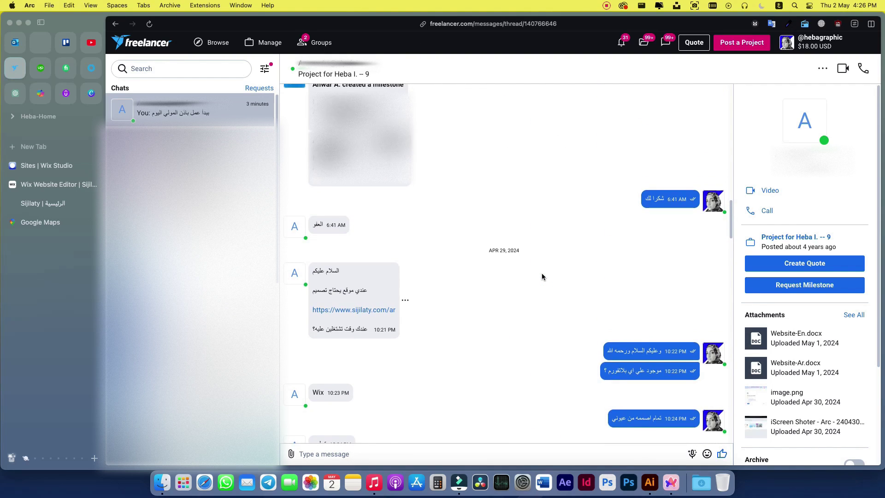
scroll(542, 277, down, 2)
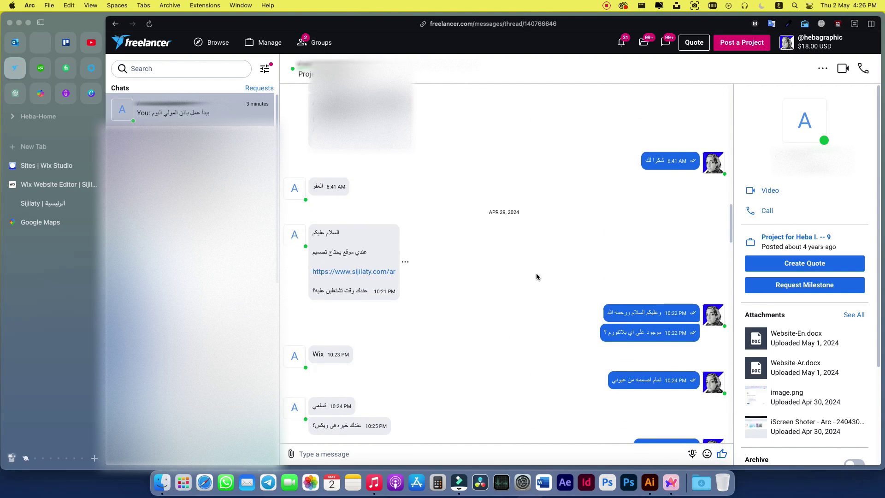
scroll(535, 277, up, 4)
scroll(527, 277, down, 5)
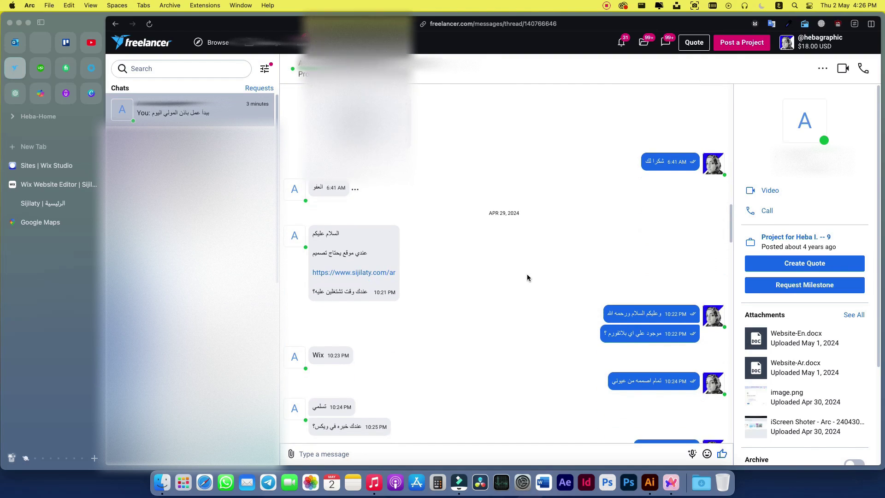
triple_click(519, 195)
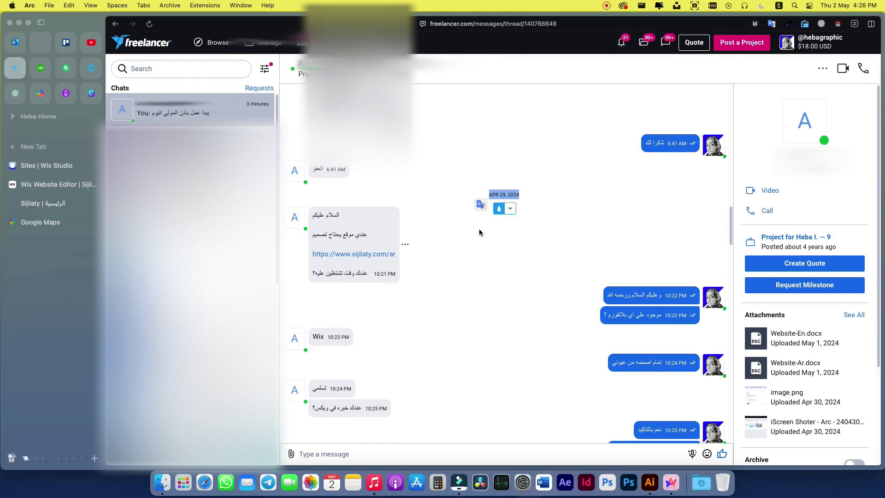
click(531, 194)
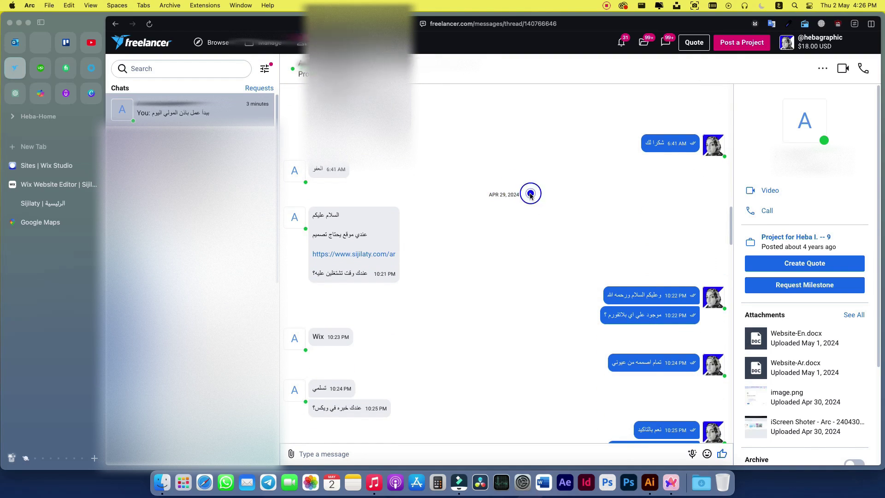
scroll(347, 270, down, 1)
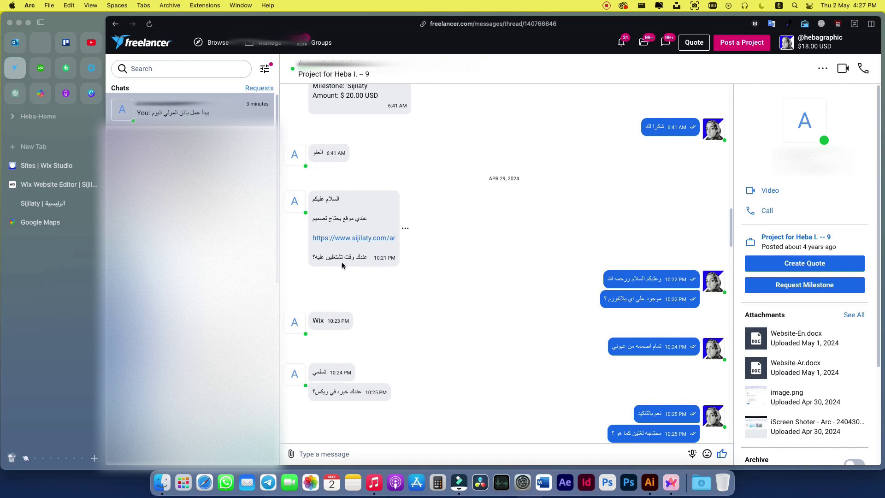
scroll(598, 298, down, 3)
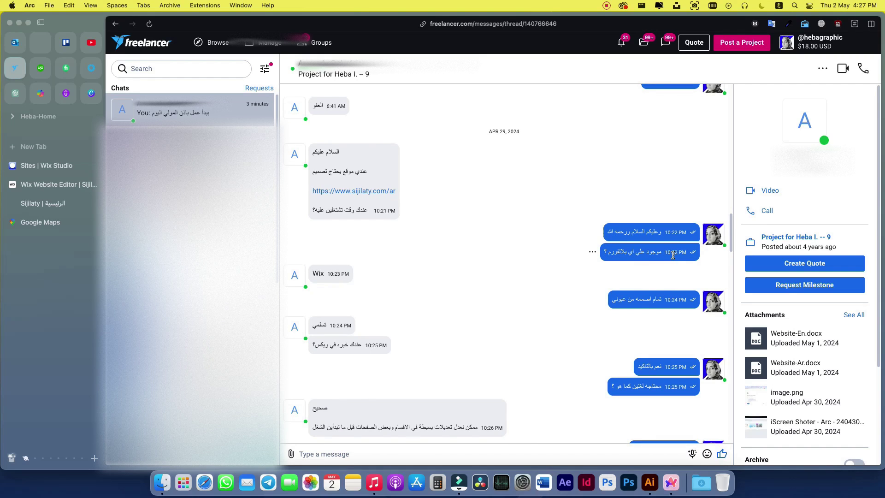
click(662, 254)
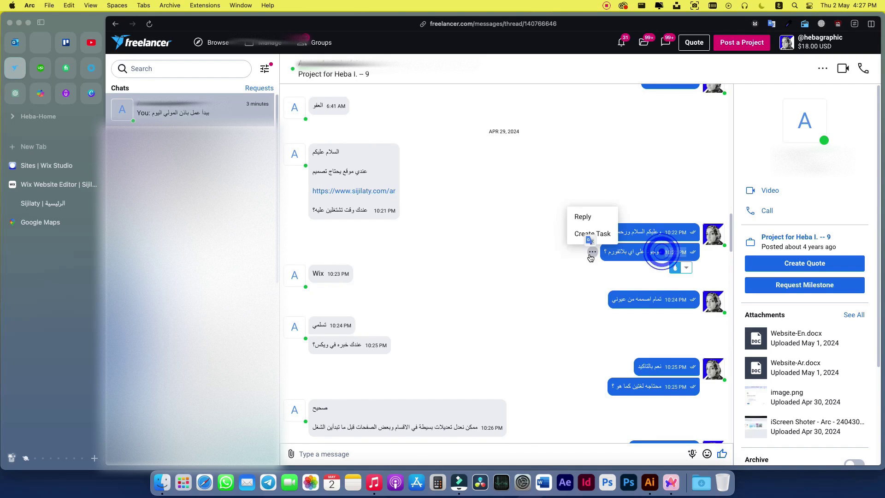
click(603, 271)
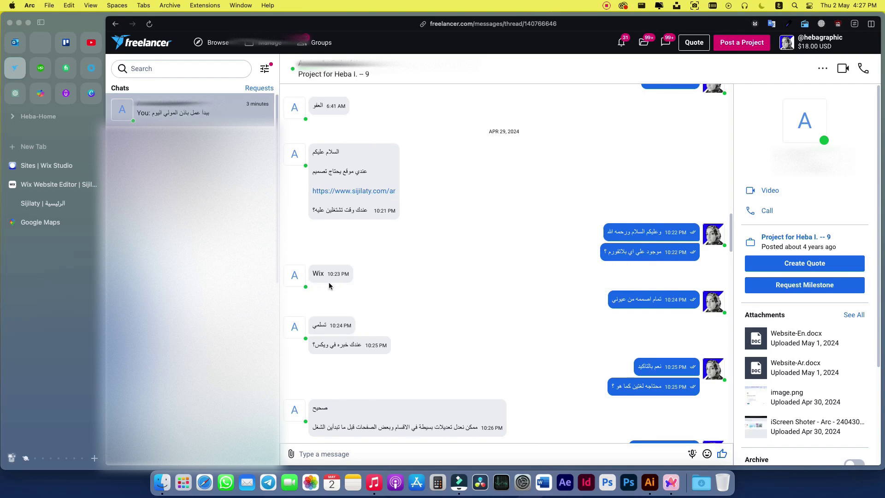
- Read on through the client's cost question, the 600$ reply and the May 1 files
scroll(533, 226, down, 5)
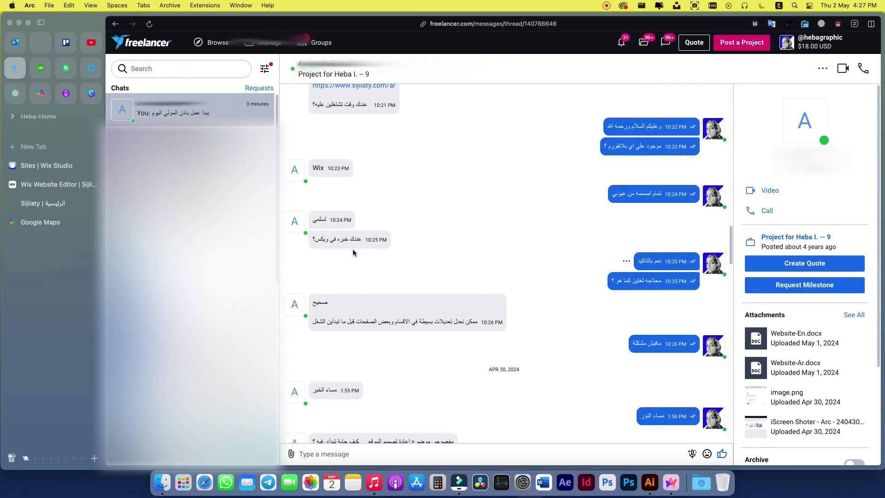
scroll(599, 262, down, 2)
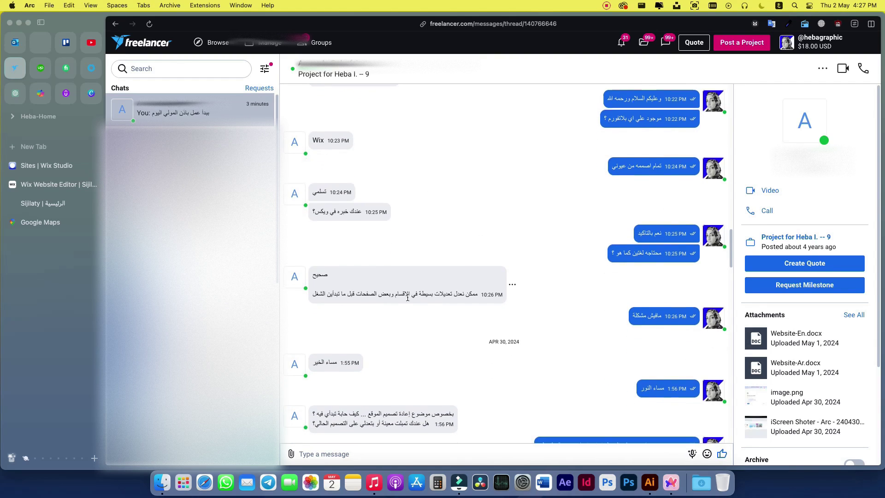
scroll(434, 284, down, 4)
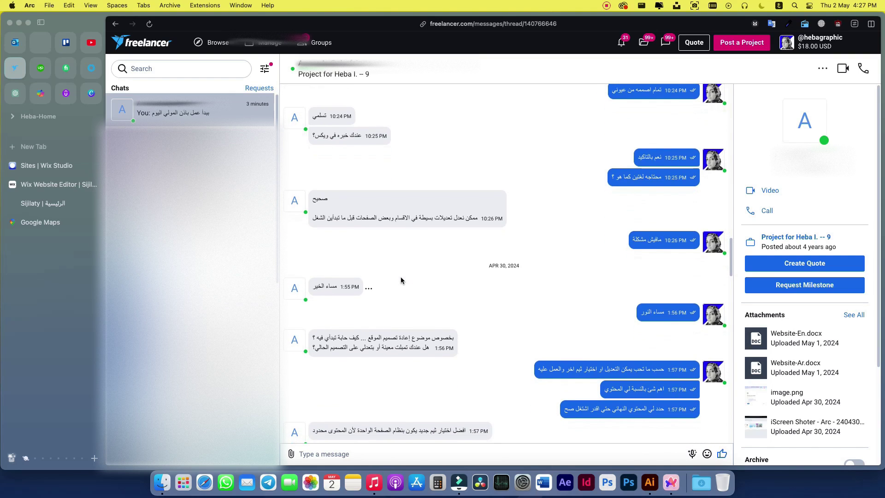
scroll(438, 277, down, 4)
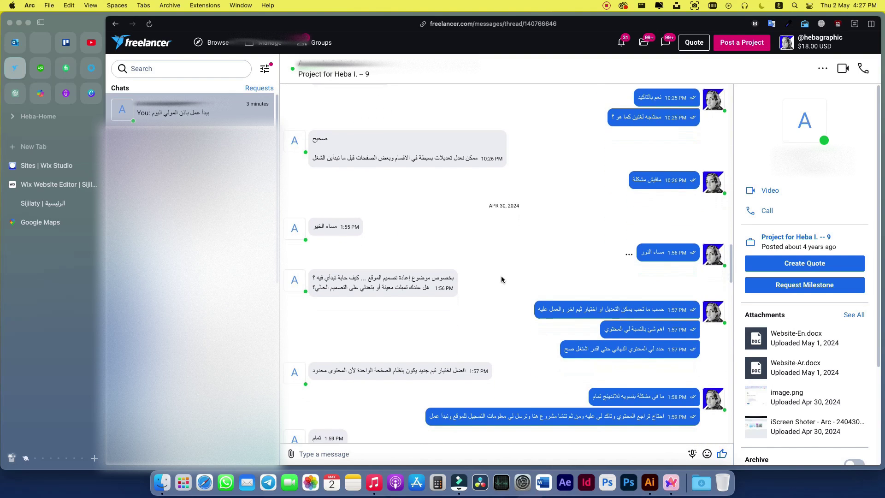
scroll(502, 280, down, 15)
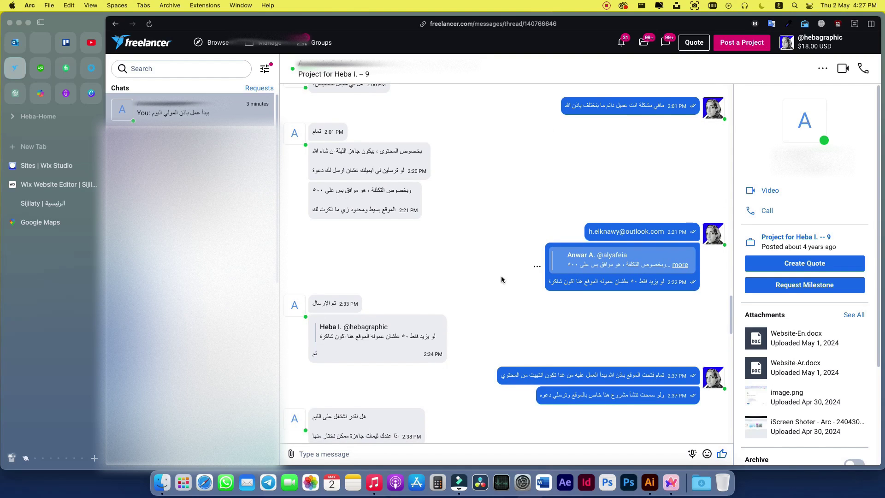
scroll(501, 279, up, 5)
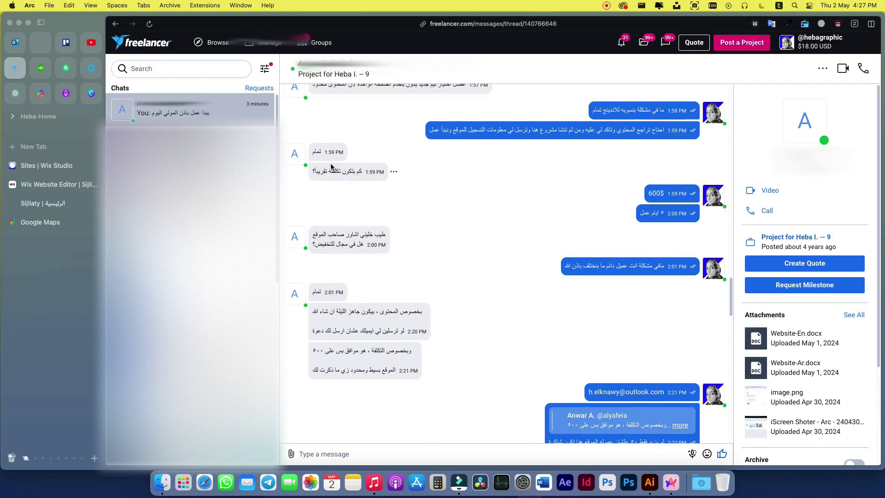
drag(363, 173, 313, 171)
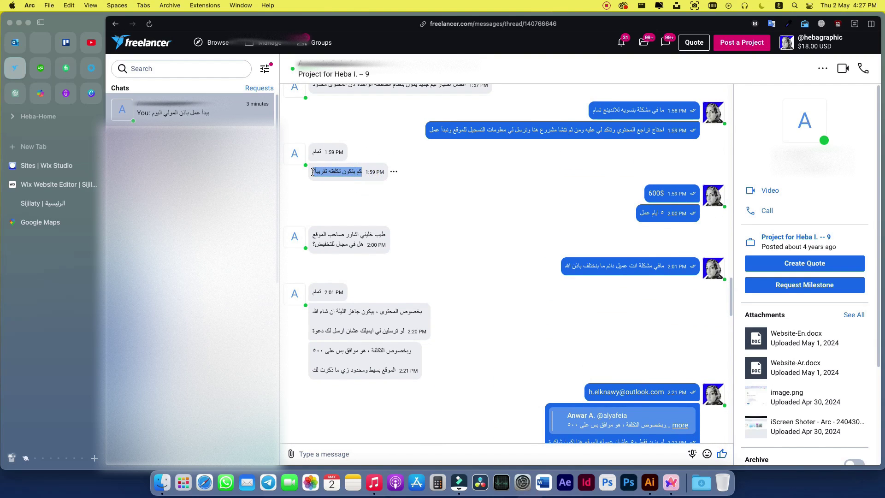
click(642, 193)
click(599, 163)
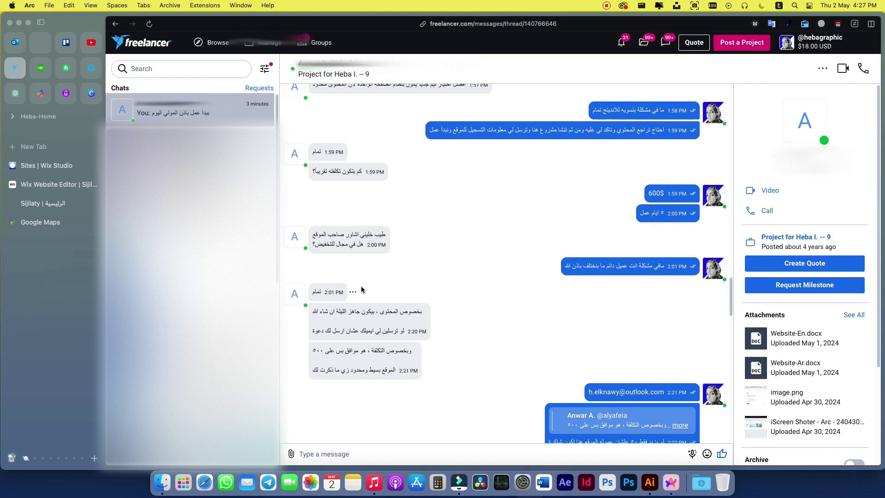
scroll(361, 289, down, 3)
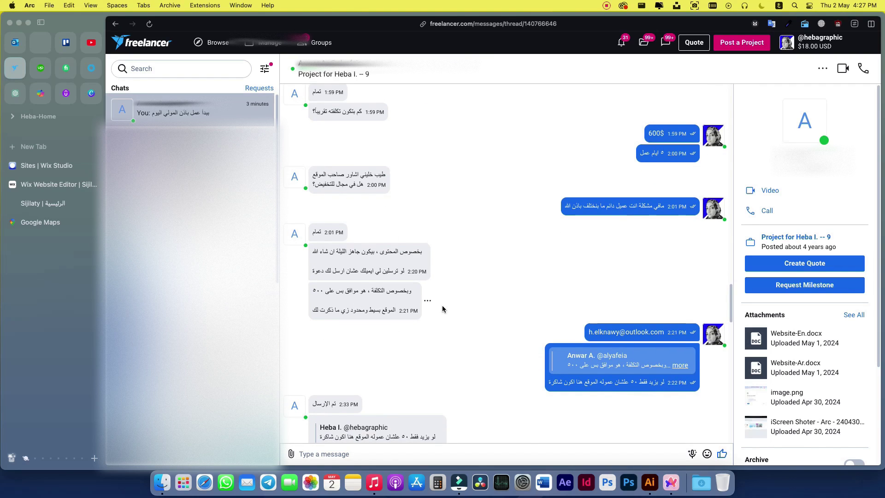
scroll(443, 309, down, 5)
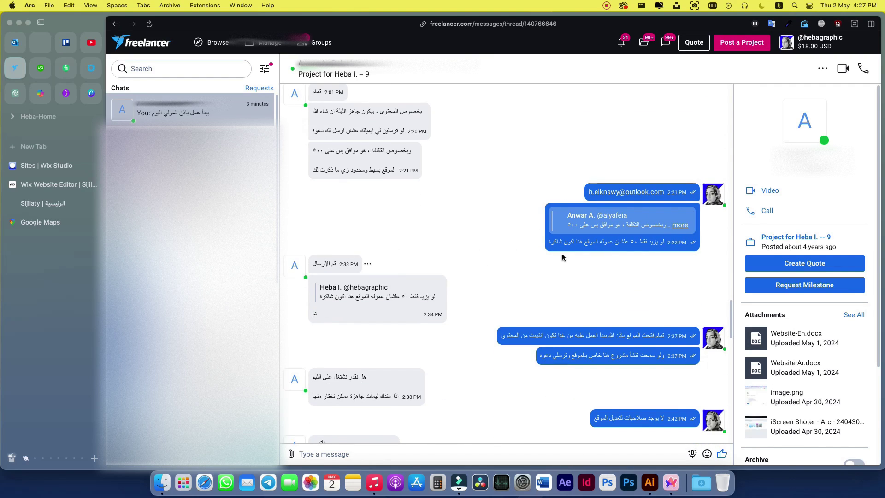
scroll(415, 208, up, 1)
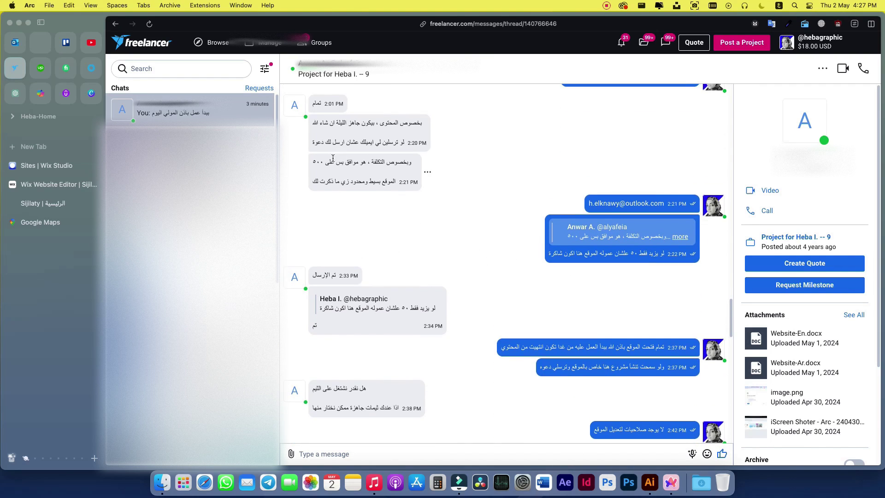
scroll(406, 207, down, 2)
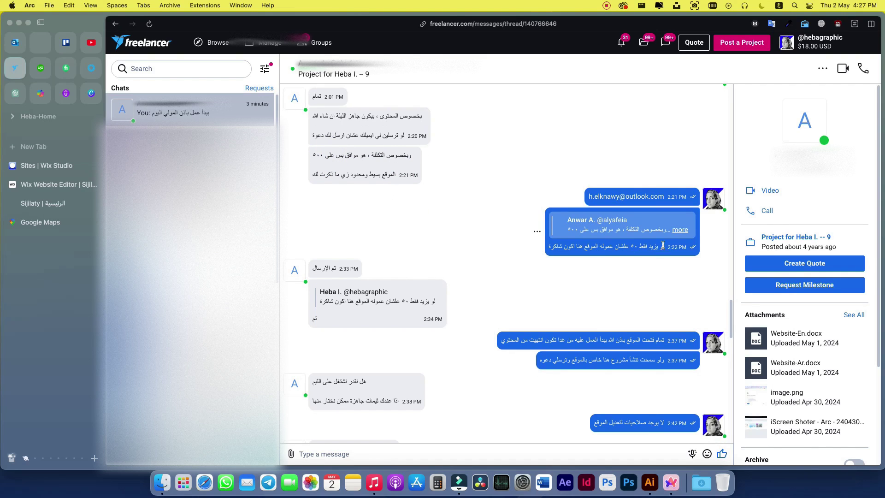
scroll(324, 284, down, 10)
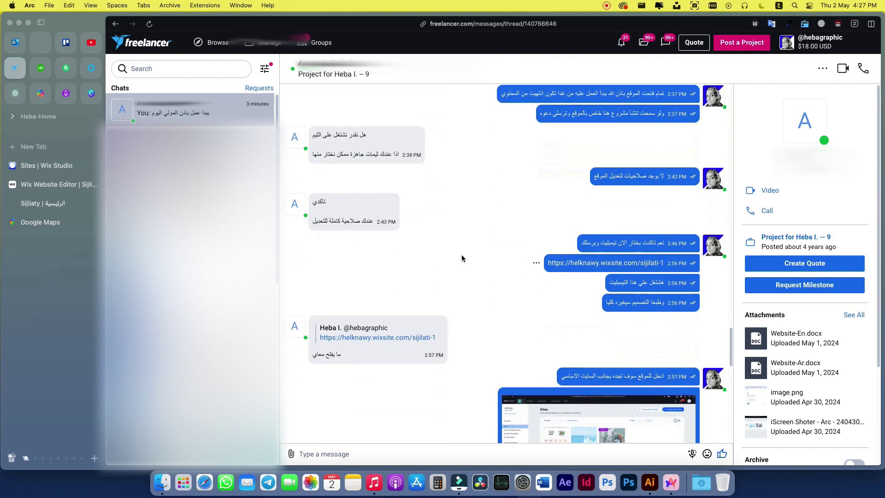
scroll(462, 259, down, 15)
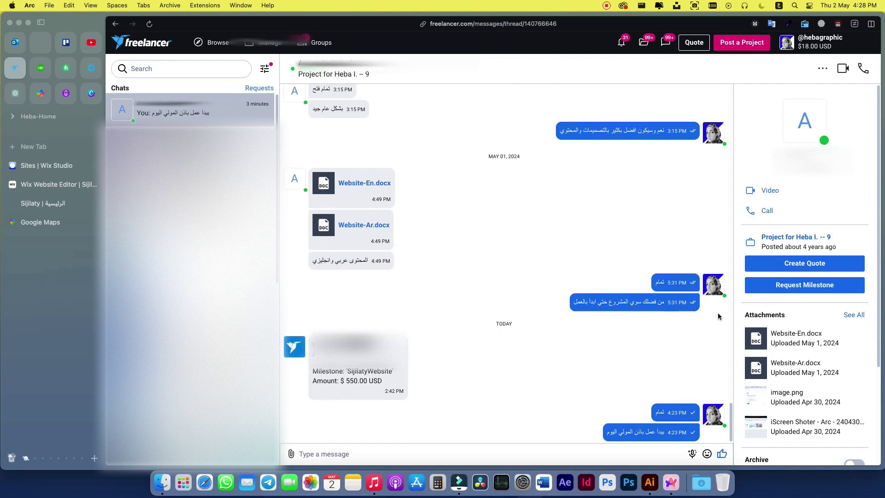
- Check the 5:31 PM setup request and 550.00 USD milestone, then go to the Wix Studio tab
drag(662, 301, 588, 304)
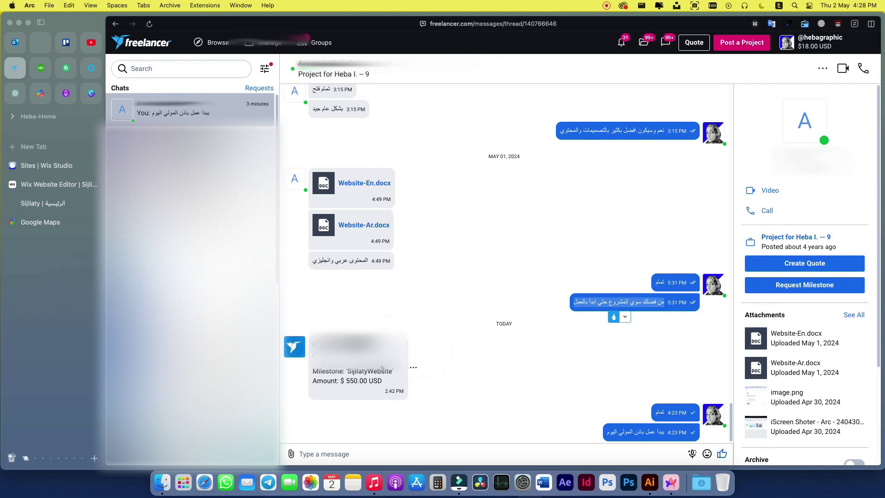
mouse_move(412, 371)
drag(345, 379, 379, 391)
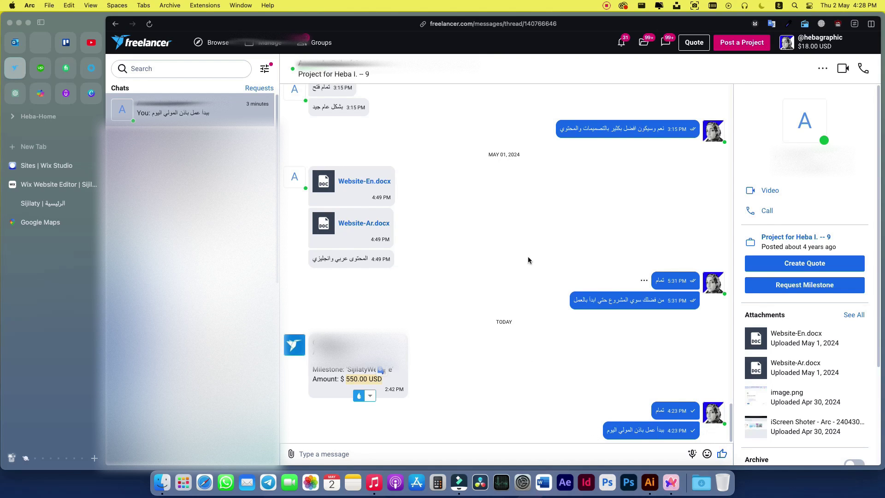
drag(522, 155, 488, 155)
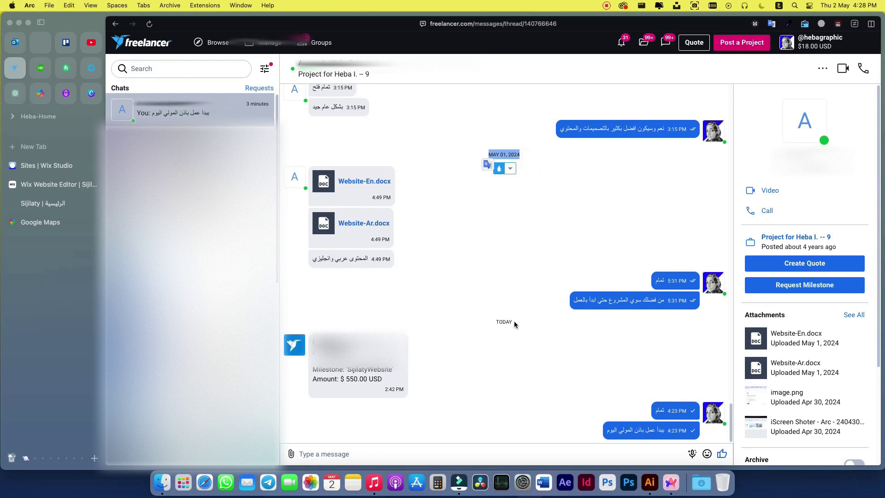
drag(513, 321, 498, 321)
click(513, 355)
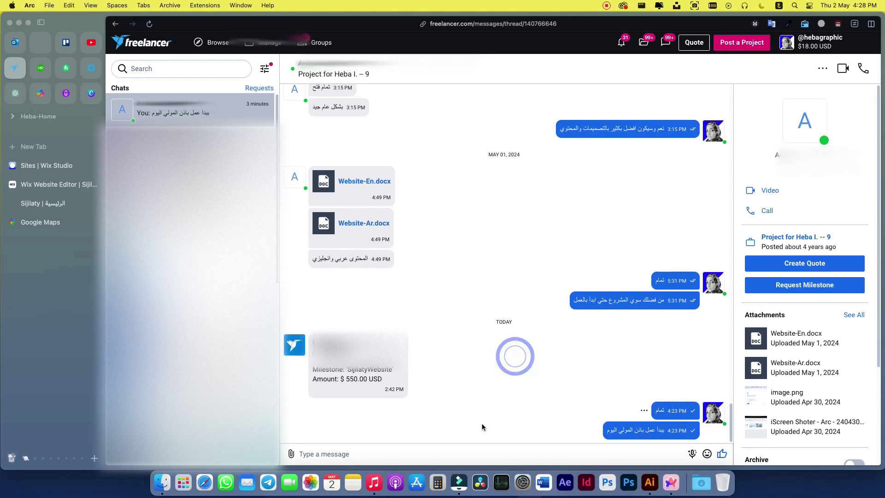
key(ctrl+Tab)
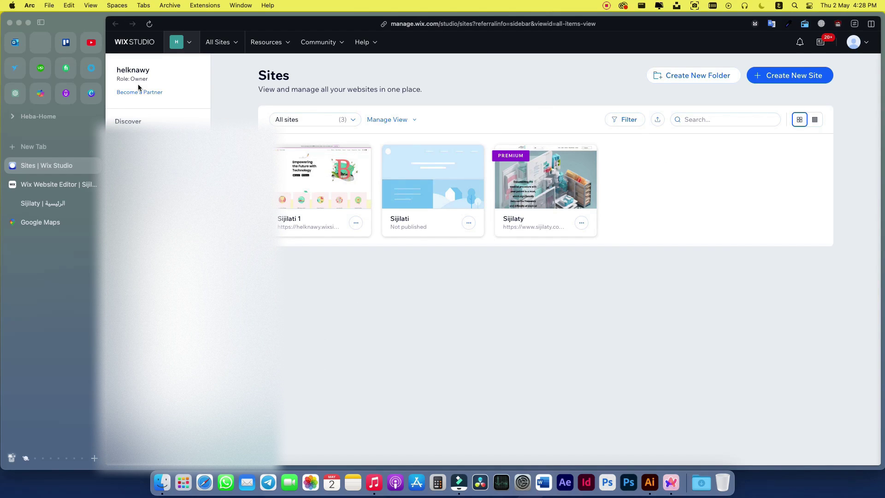
- Open Finder from the Dock to browse the logo folder's files
double_click(153, 71)
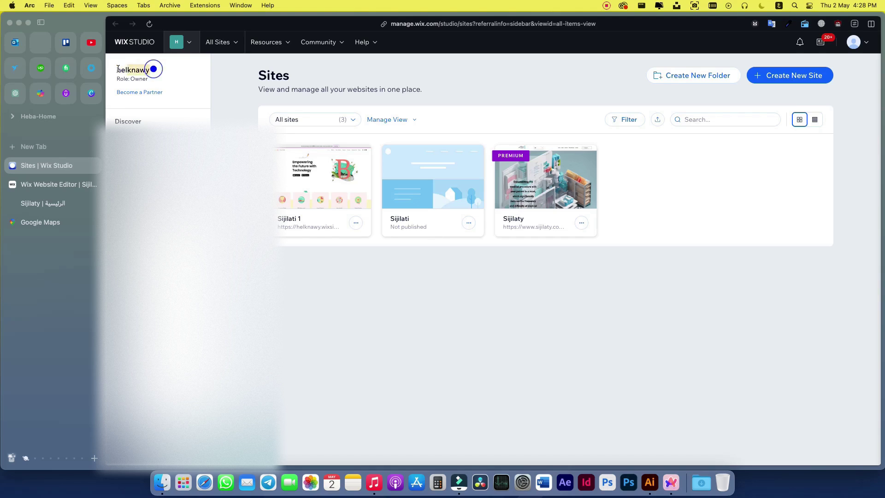
click(200, 99)
click(161, 482)
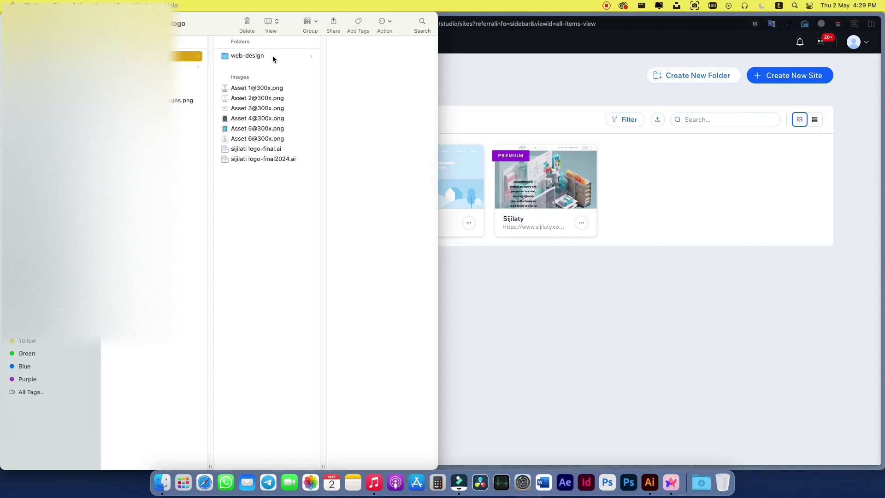
- Open Website-Ar.docx from the web-design folder in Word and bring it forward
click(272, 55)
click(358, 56)
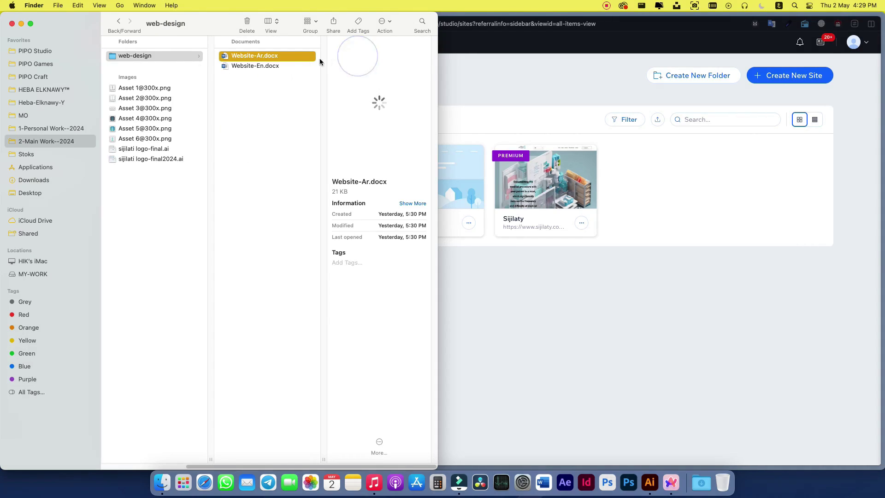
double_click(290, 57)
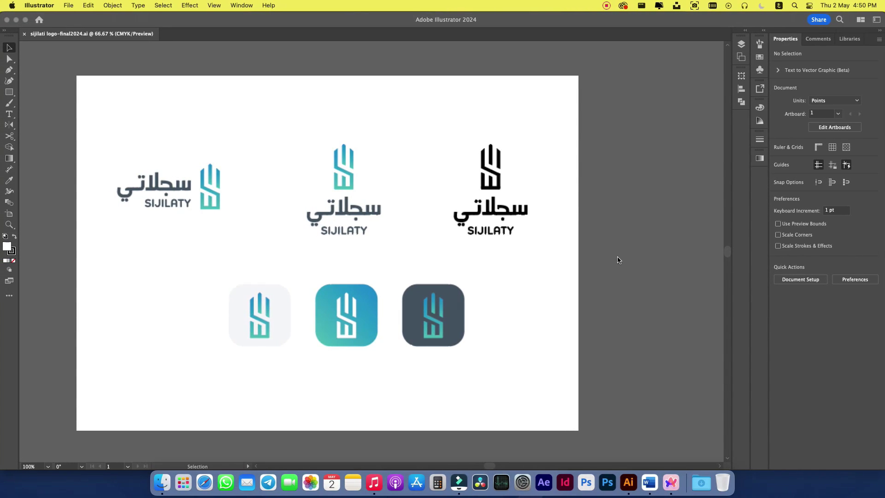
scroll(611, 259, down, 1)
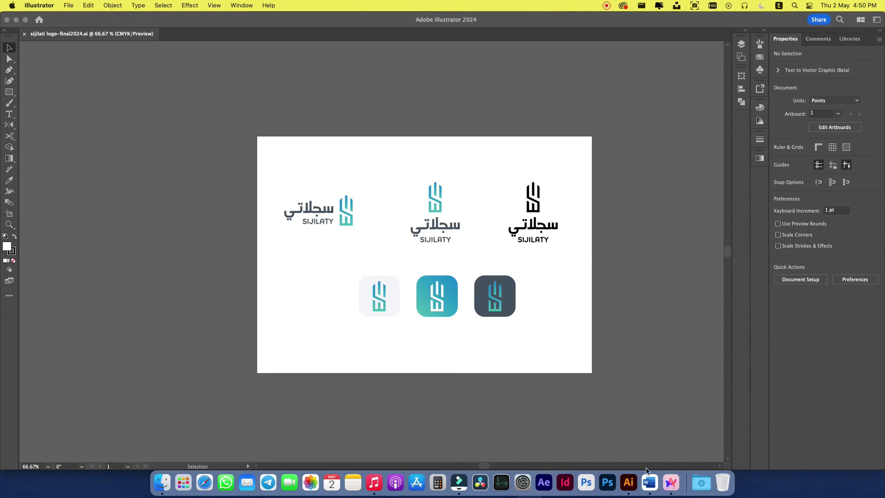
click(649, 484)
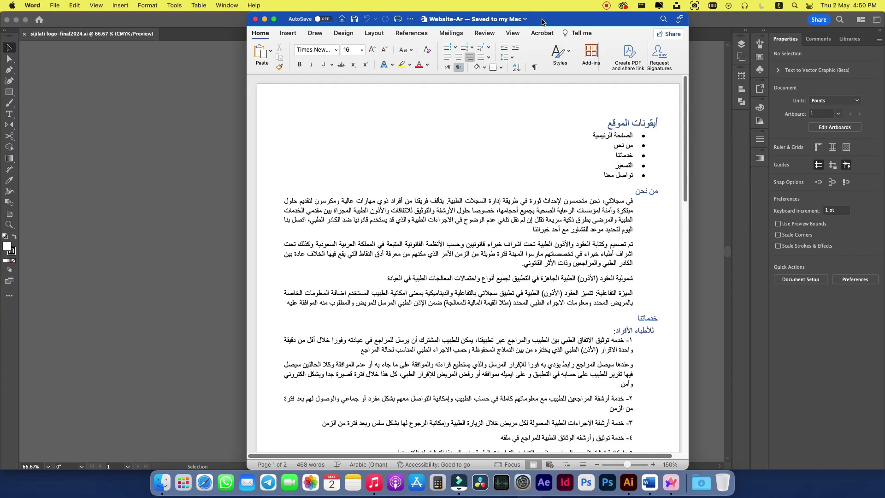
- Drag the Website-Ar Word window to the lower left to reveal the logo artboard
drag(544, 19, 1, 357)
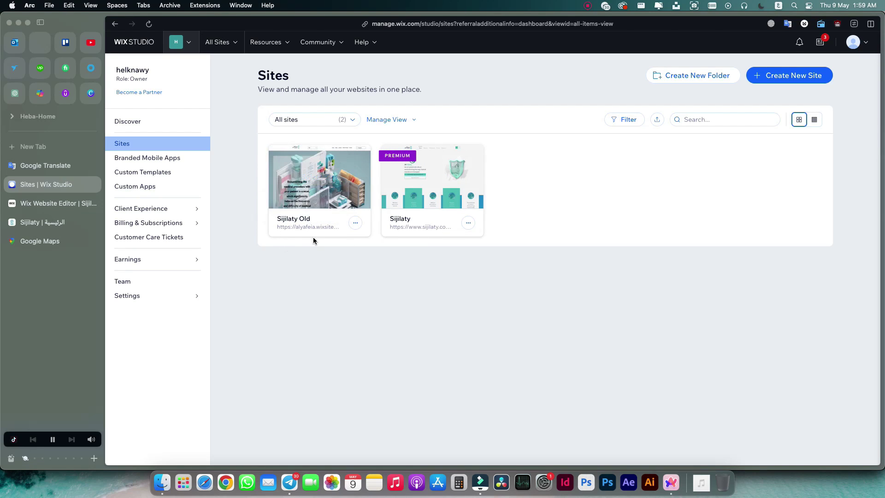
- Open the Sijilaty Old site's live wixsite address in a new browser tab
click(354, 223)
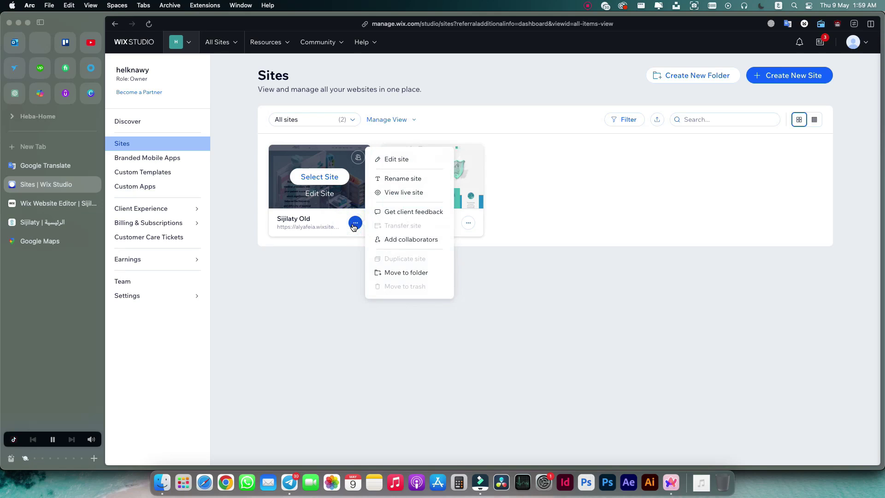
right_click(311, 227)
click(282, 255)
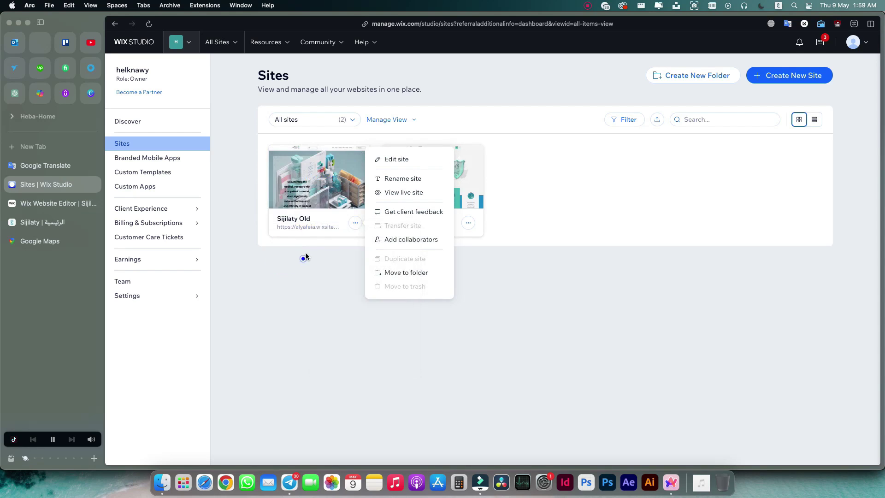
right_click(308, 228)
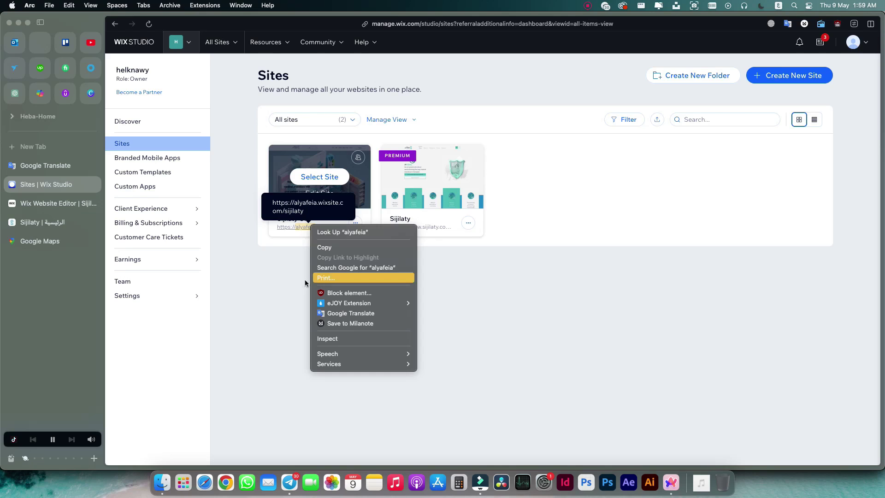
click(289, 285)
click(305, 228)
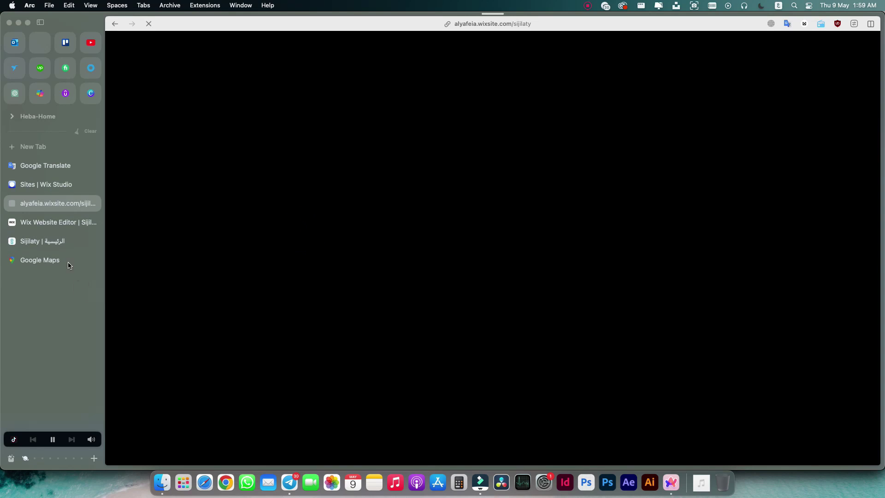
- Return to the Sijilaty Old live site and scroll through its home page
click(55, 222)
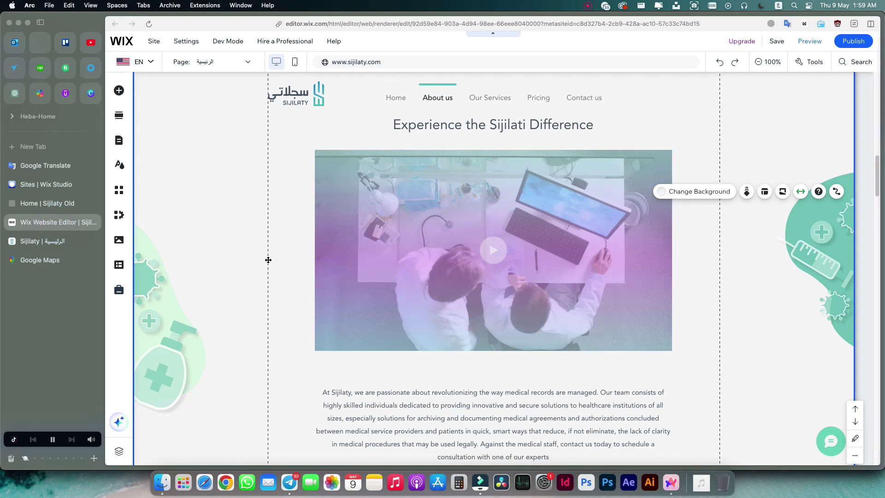
click(30, 203)
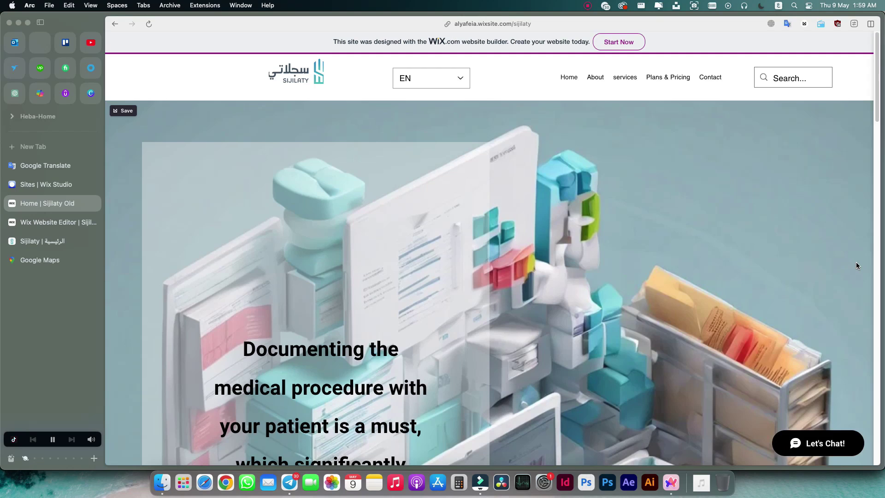
click(461, 81)
click(515, 80)
drag(876, 113, 881, 233)
scroll(853, 243, down, 5)
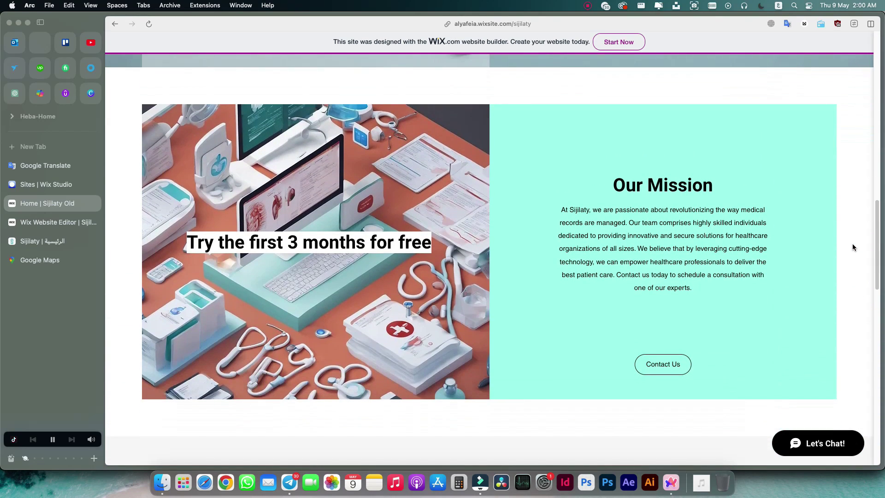
scroll(853, 243, down, 10)
scroll(838, 252, down, 8)
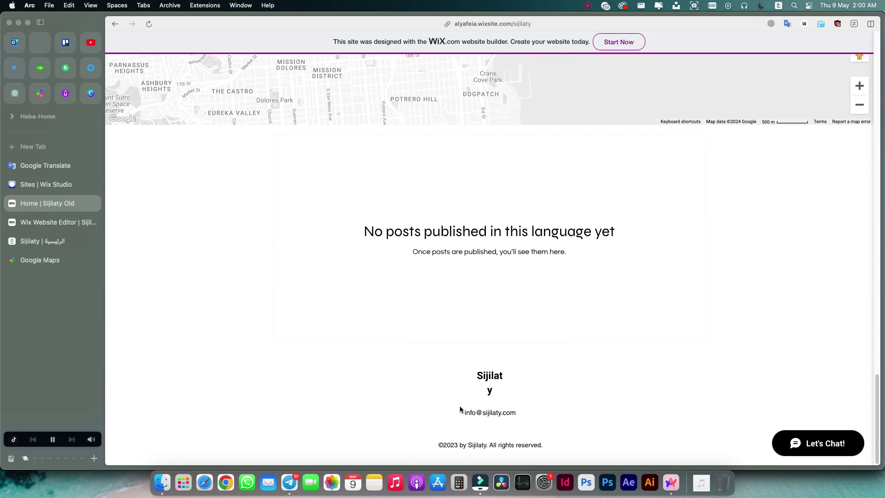
scroll(664, 295, up, 20)
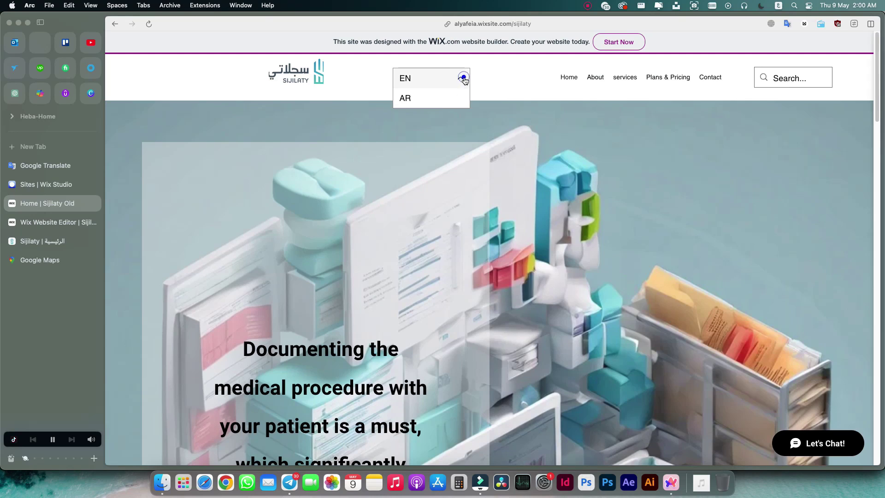
- Switch the live site to Arabic and browse its About and Get in Touch pages
click(438, 98)
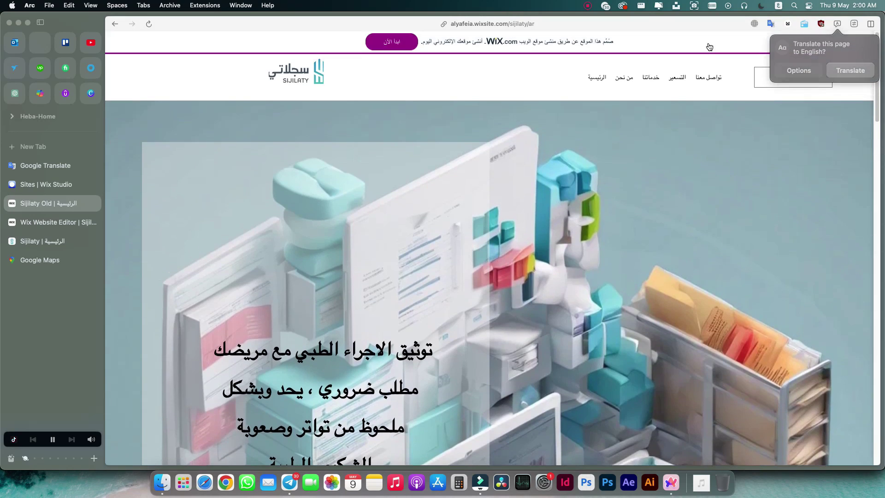
click(709, 44)
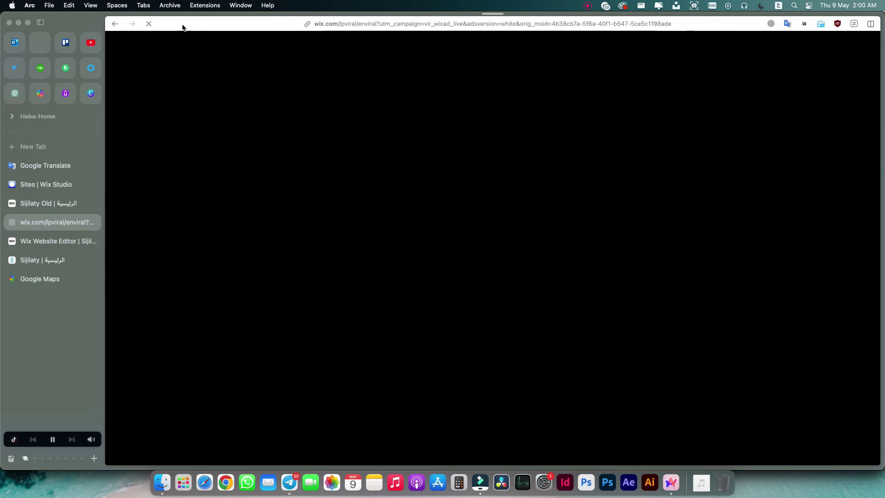
click(113, 23)
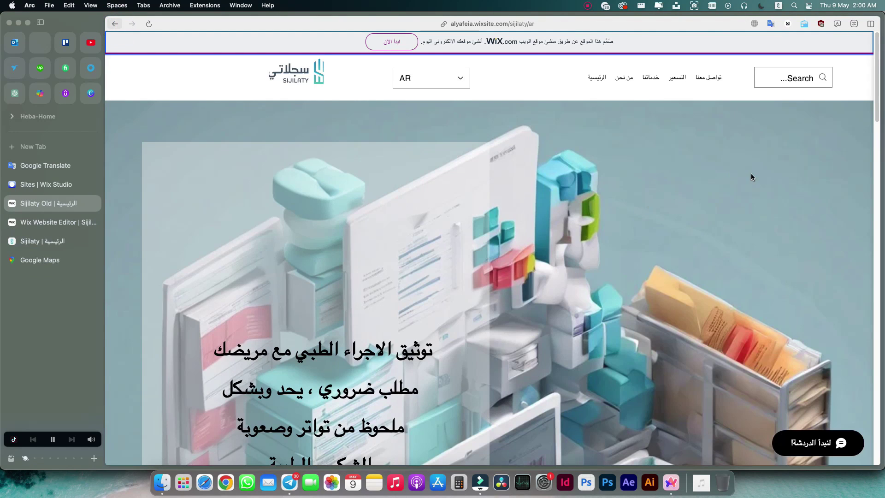
scroll(751, 180, down, 8)
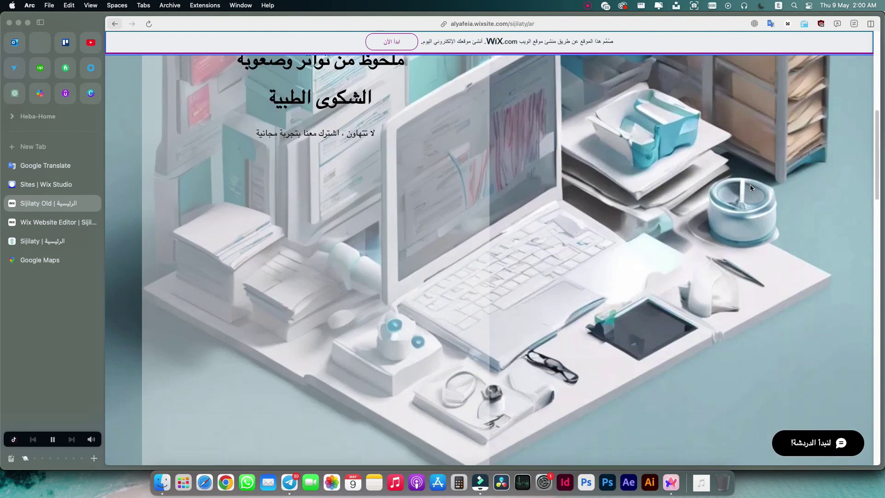
scroll(750, 188, down, 15)
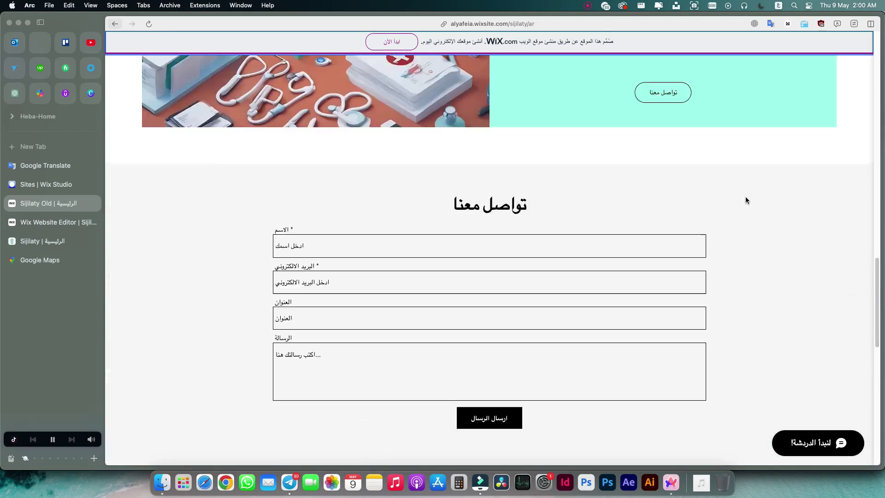
key(super+bracketleft)
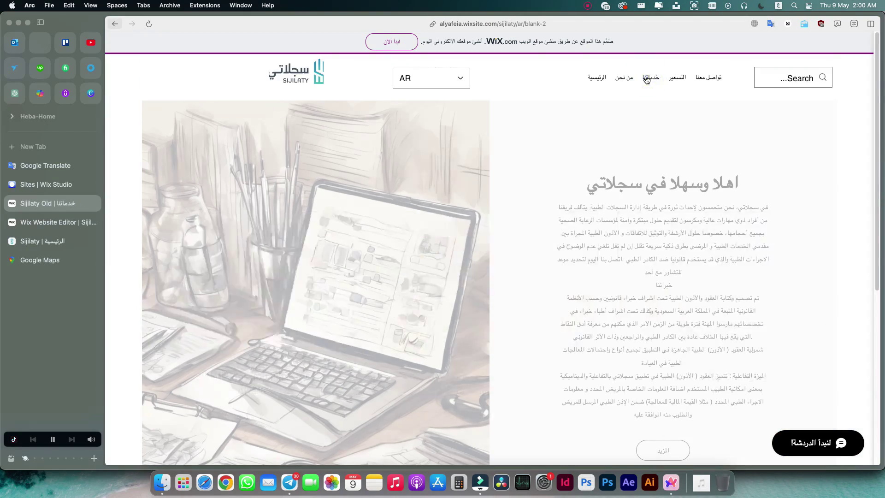
click(710, 78)
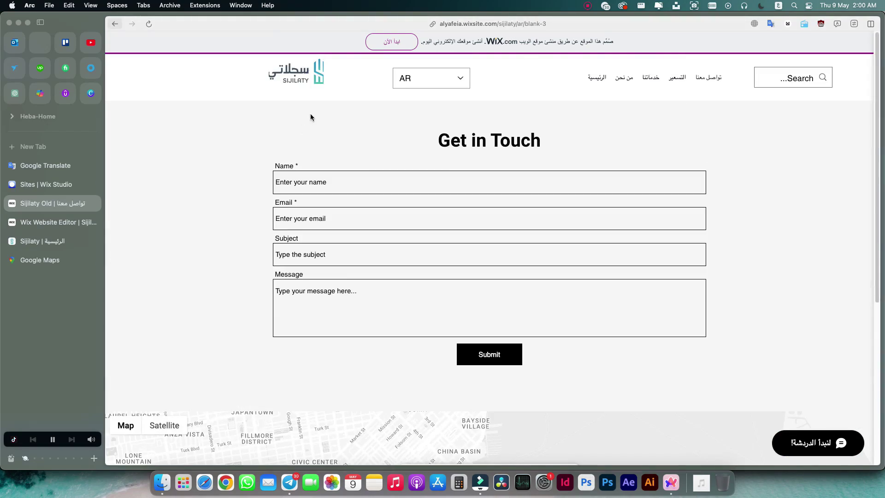
click(601, 78)
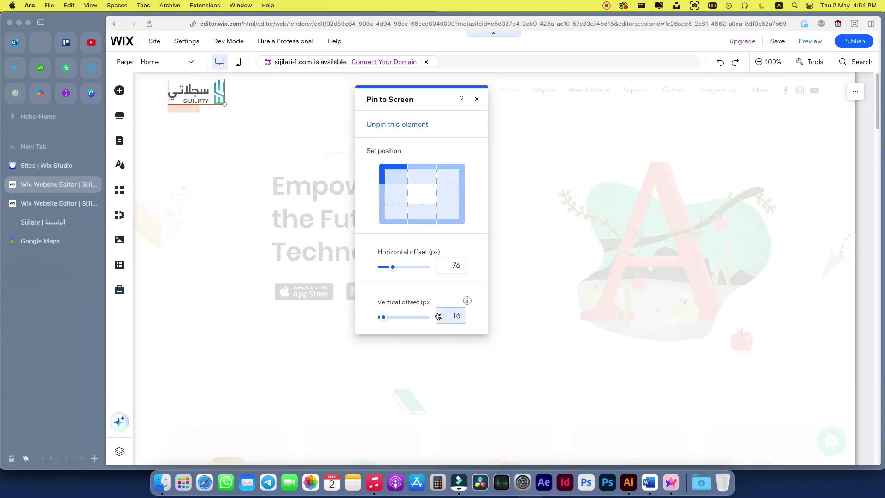
- Select the site logo, then delete Why Us from the Site Menu in Pages & Menu
click(216, 95)
double_click(508, 90)
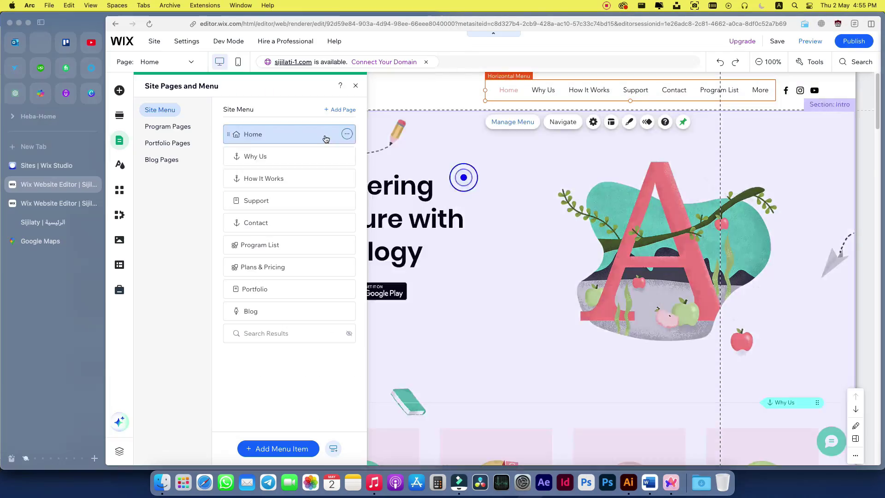
click(270, 179)
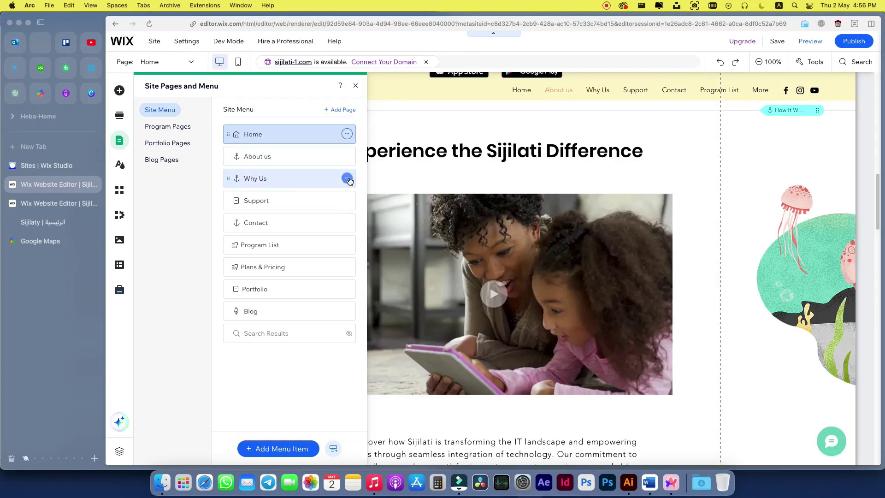
click(347, 179)
click(560, 266)
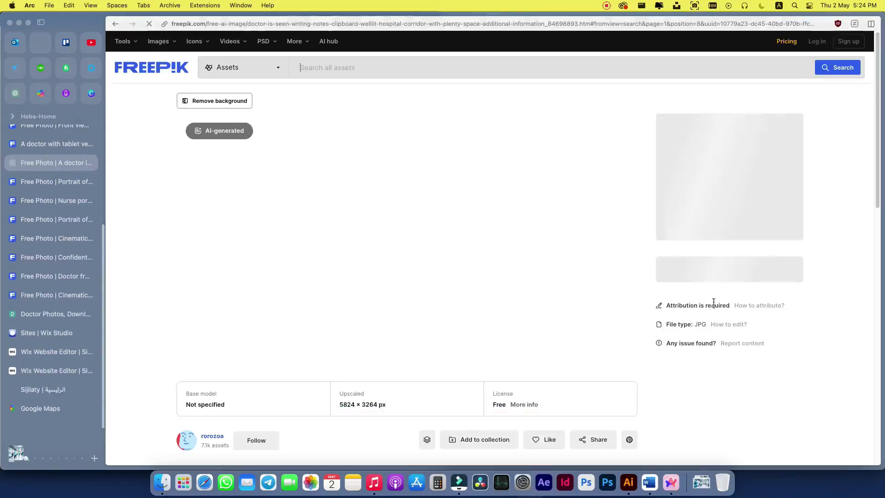
- Remove the background from the Freepik doctor photo
click(214, 102)
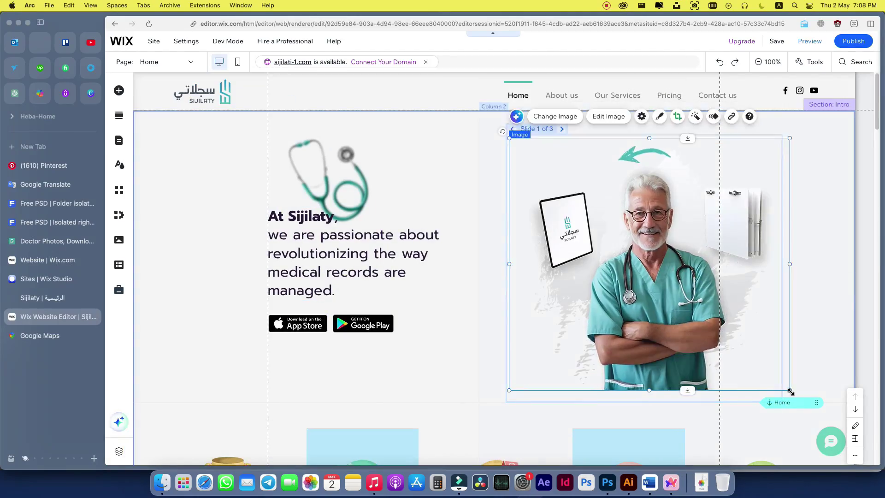
- Enlarge the hero's cut-out doctor image slightly toward the bottom-left
drag(791, 391, 786, 400)
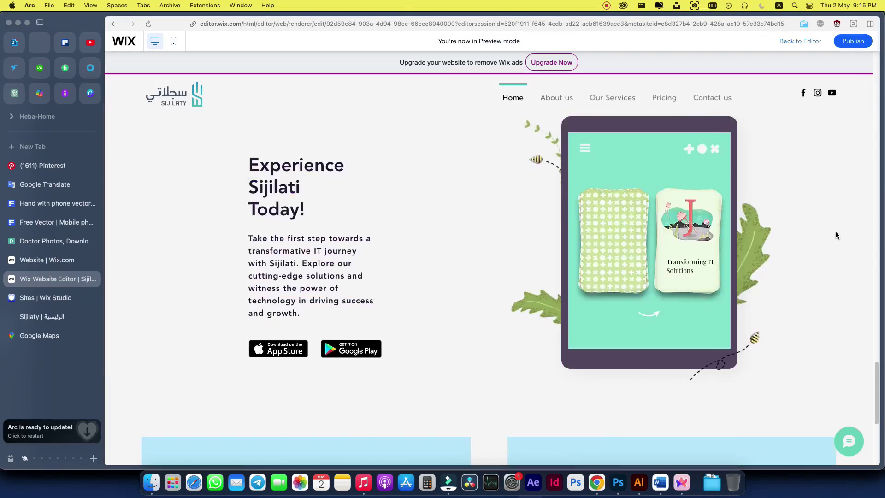
scroll(836, 235, down, 10)
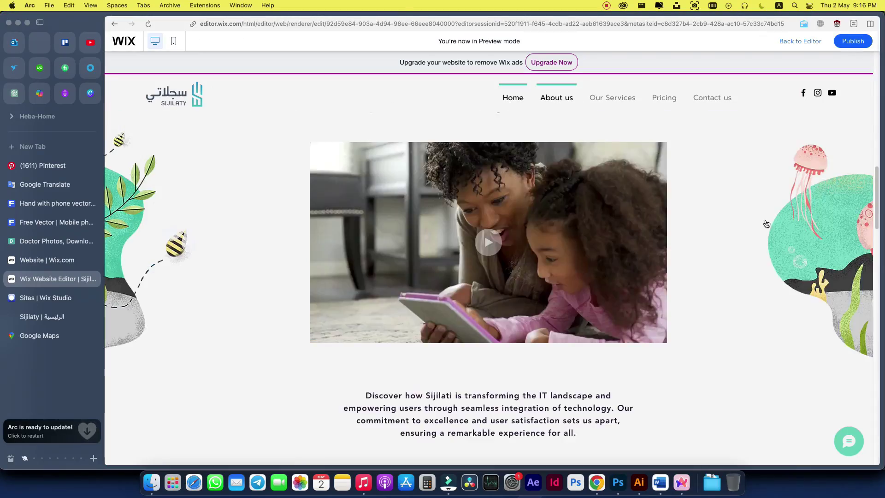
scroll(766, 221, down, 10)
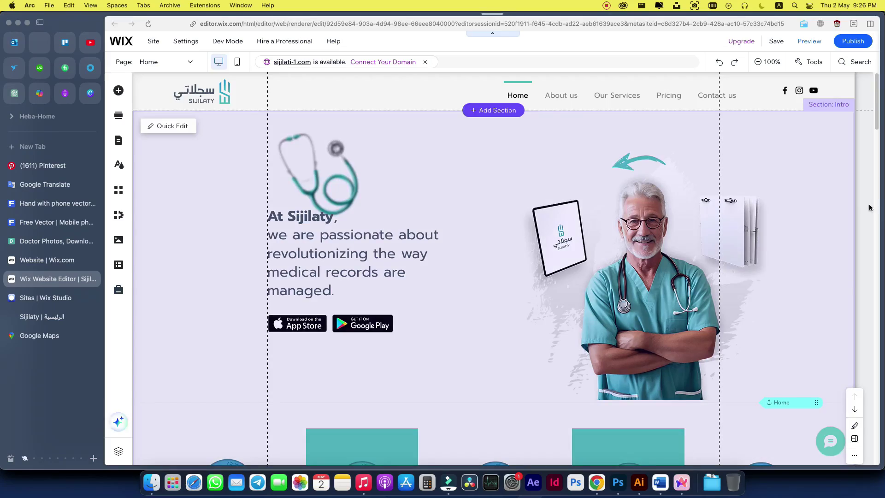
click(809, 41)
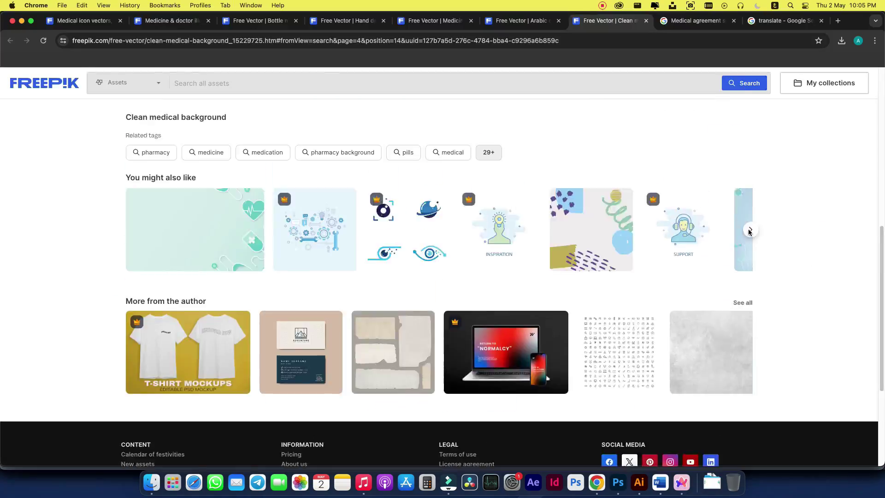
- Open the downloaded Freepik vector 4136934.ai in Adobe Illustrator
click(451, 137)
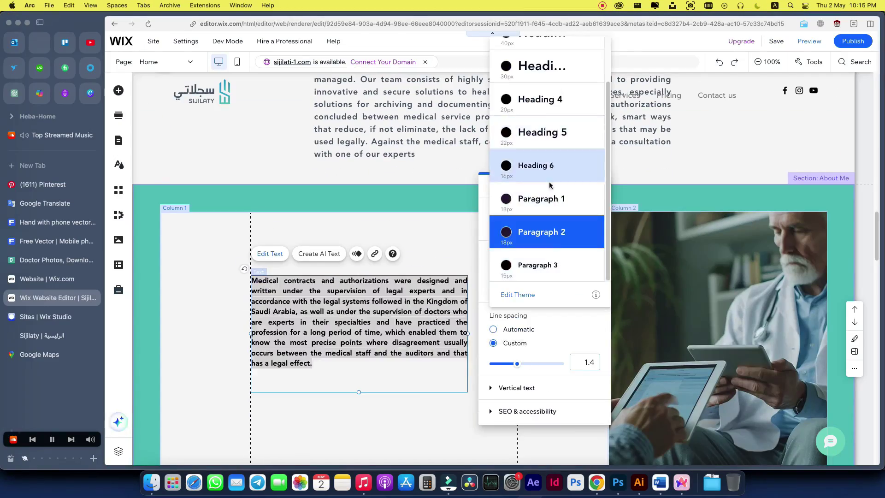
- Apply Paragraph 1 to the consents text and add a line break after 'clinic'
click(549, 186)
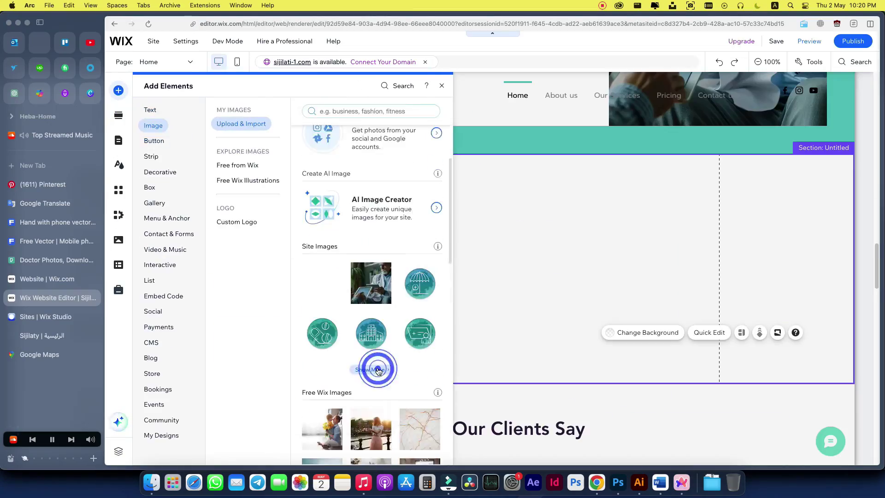
key(Return)
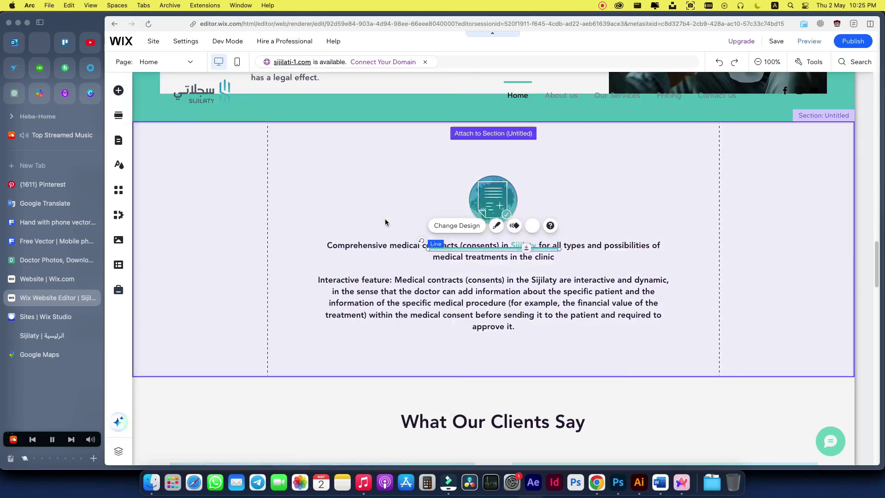
scroll(709, 274, down, 6)
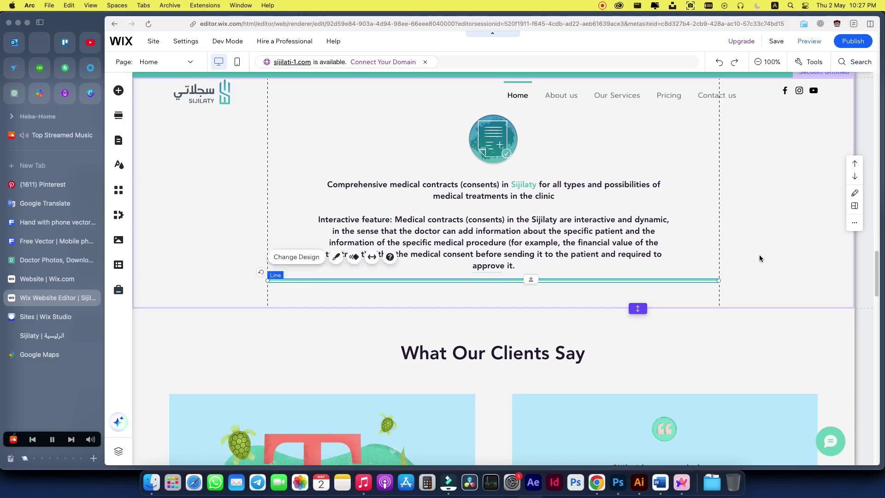
key(super+Tab)
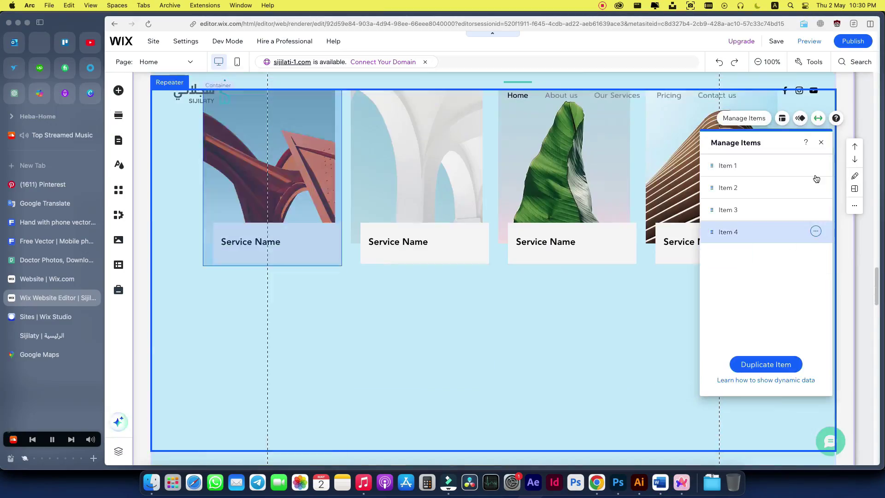
- Add a Services section with pasted doctor-services text and teal heading, plus Meet the Team
click(118, 116)
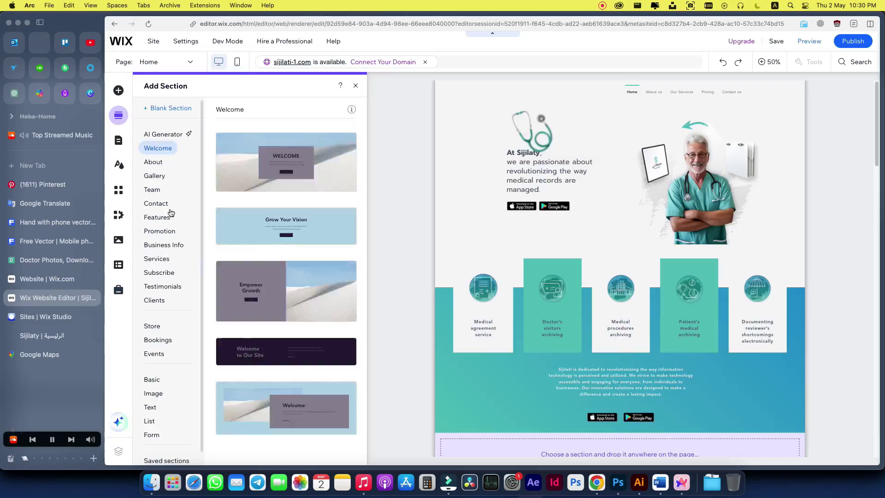
click(328, 229)
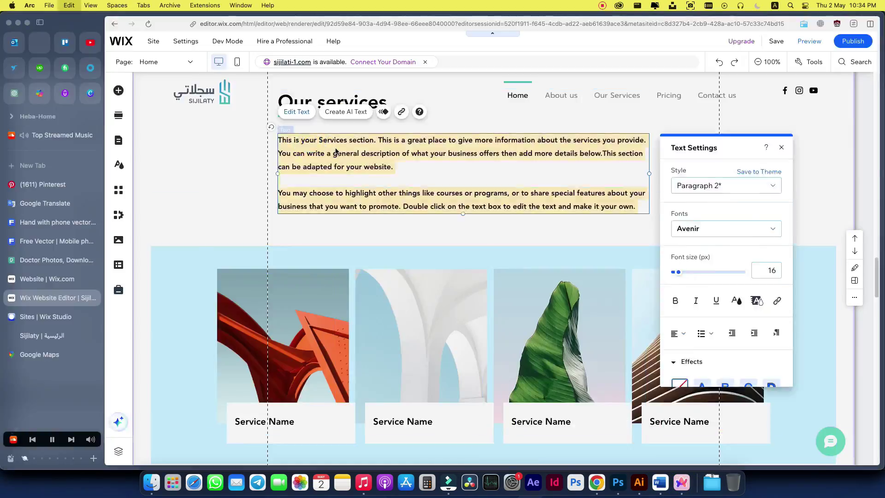
text(For individual doctors: The service of documenting the medical agreement between the doctor and the patient Through our application, the participating doctor can send the patient in his clinic immediately, within less than one minute, the medical consent that he chooses from among the saved forms, according to the appropriate medical procedure for the patient’s condition. The patient will then receive a link that leads immediately to the sent consent, which he can read and agree to or not. In both cases, a report will arrive to the doctor on his account in the application and on his email regarding the patient’s approval or rejection, all of this within a very short period, electronically and securely. 2- The service of archiving the doctor’s visitors with their complete information in the doctor’s account and the possibility of communicating with them individually or collectively and reaching them after a period of time 3- The service of archiving the medical procedures performed for each patient during the medical visit and the possibility of returning to them smoothly after a period of time 4- The service of documenting and archiving the patient’s medical documents in his file 5-The possibility of documenting the reviewer’s shortcomings and their failure to comply with medical instructions, and electronically sending this documentation to them.)
click(719, 240)
click(278, 152)
key(Return)
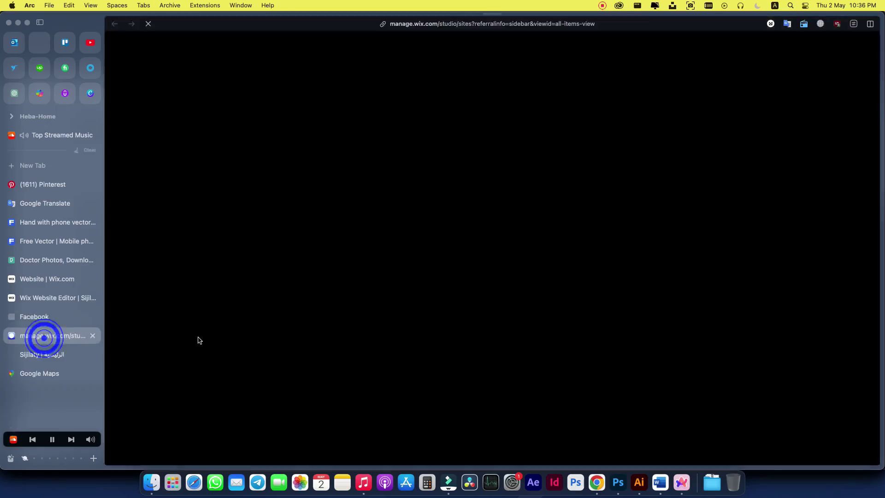
click(612, 331)
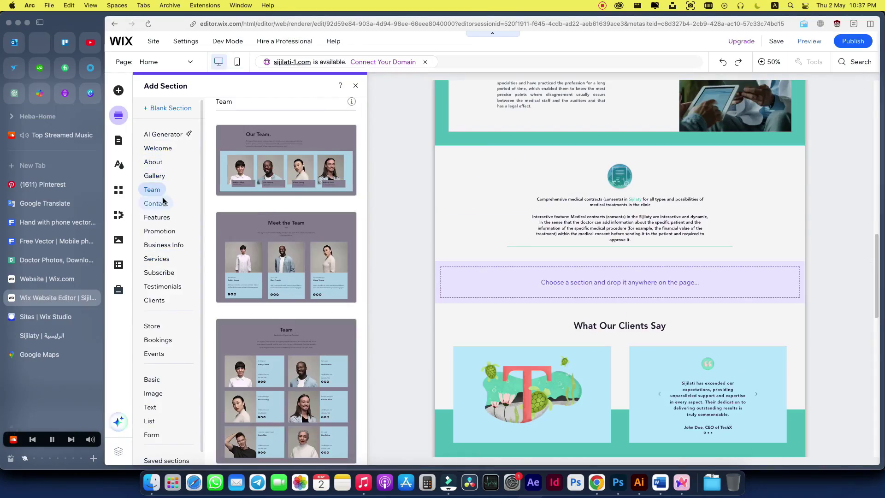
click(286, 249)
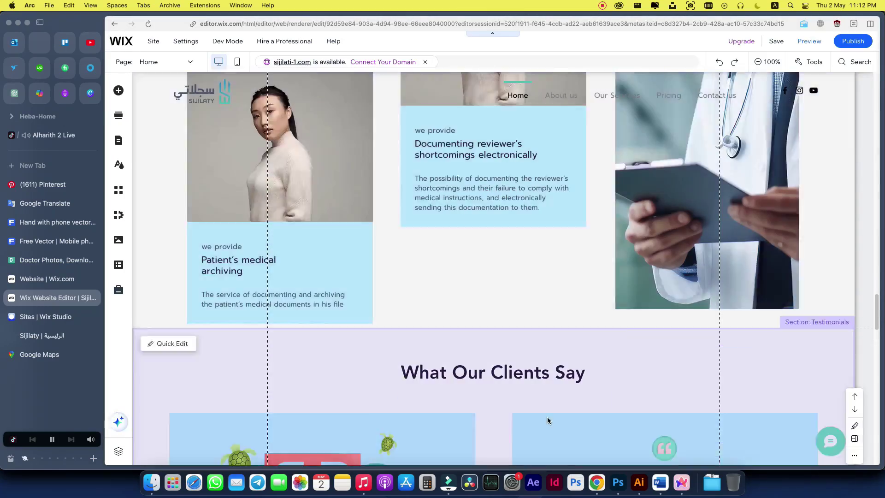
- Add a short line under the Medical institutions heading and an arrow icon to its button
drag(547, 419, 673, 324)
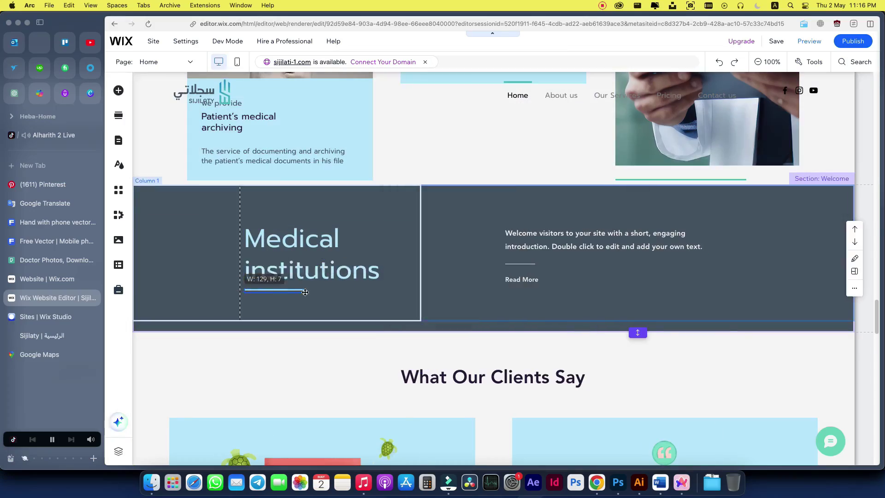
click(603, 249)
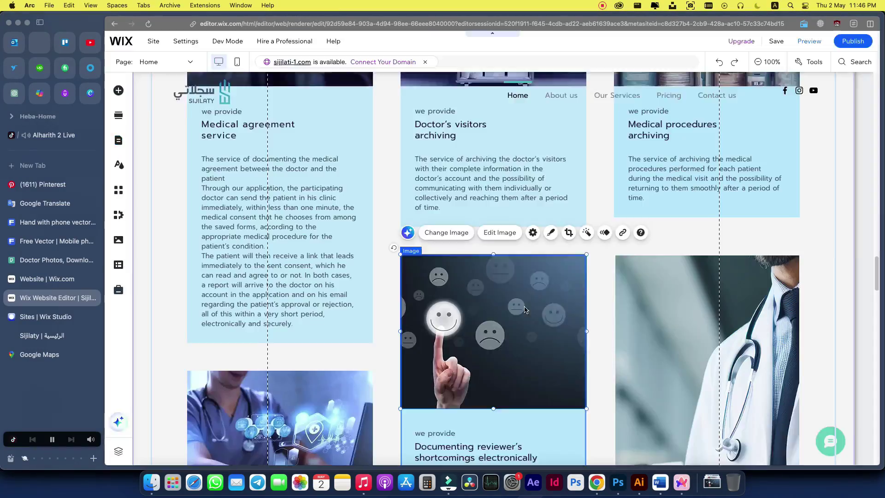
scroll(461, 276, down, 10)
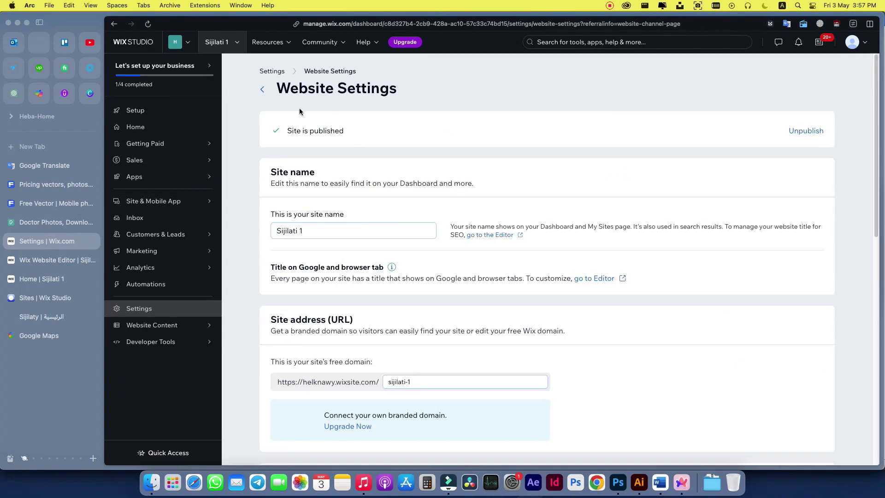
- Search the Wix App Market for the Pricing Plans app
click(53, 297)
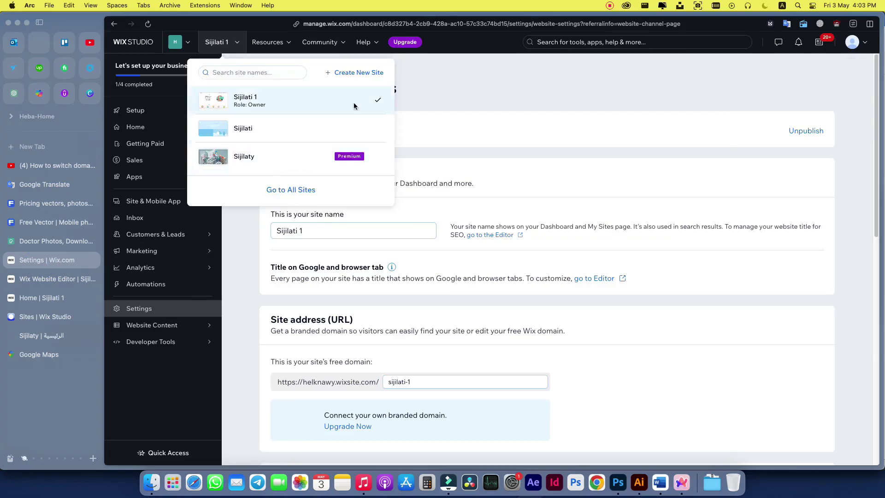
click(281, 159)
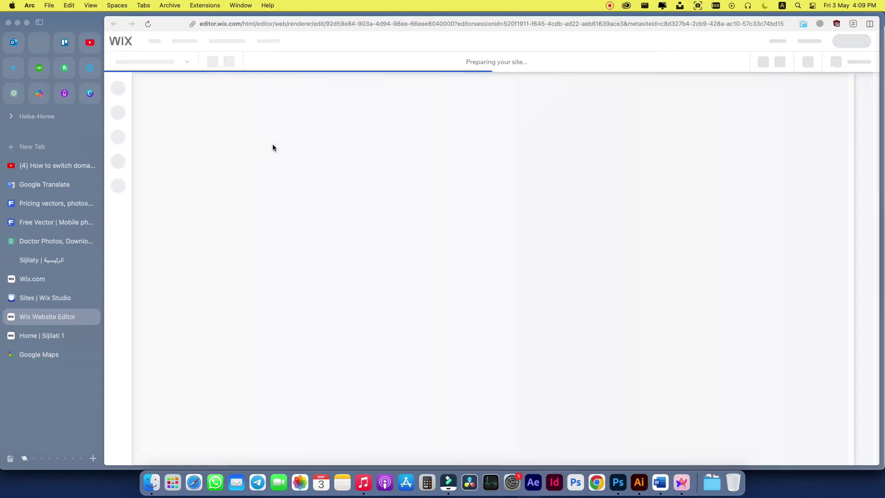
click(256, 117)
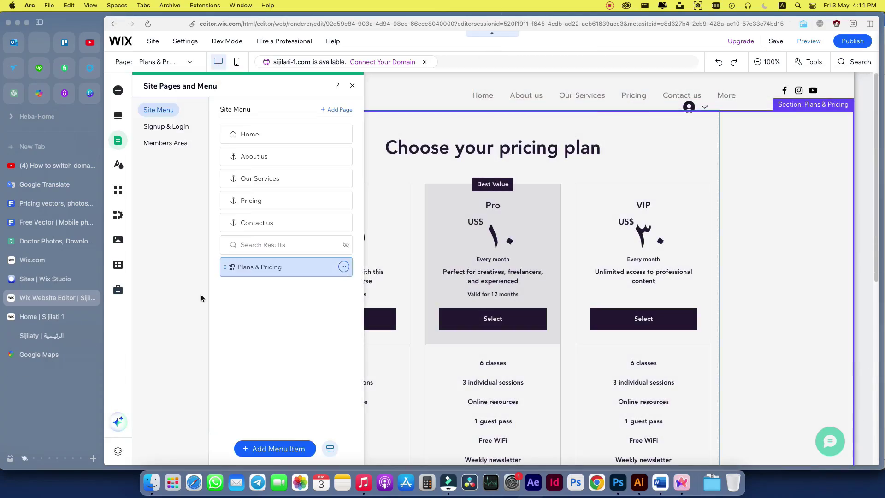
- Add a blank List repeater to the Pricing section
click(118, 215)
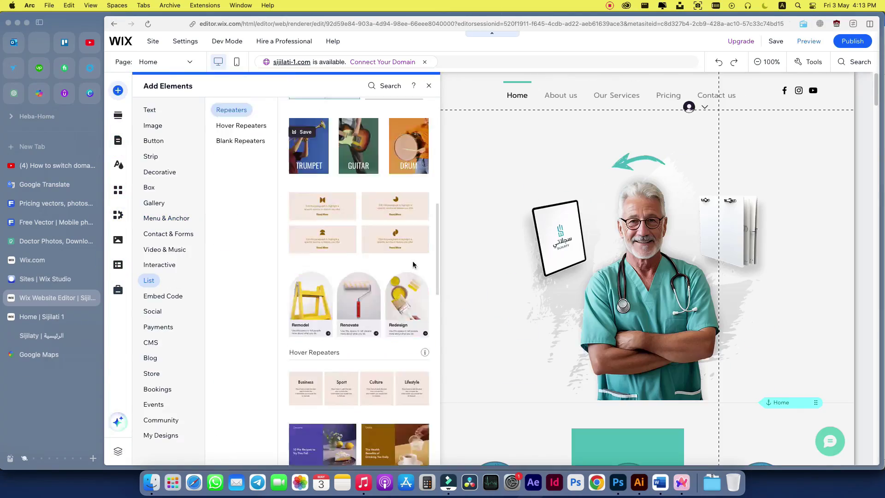
click(549, 260)
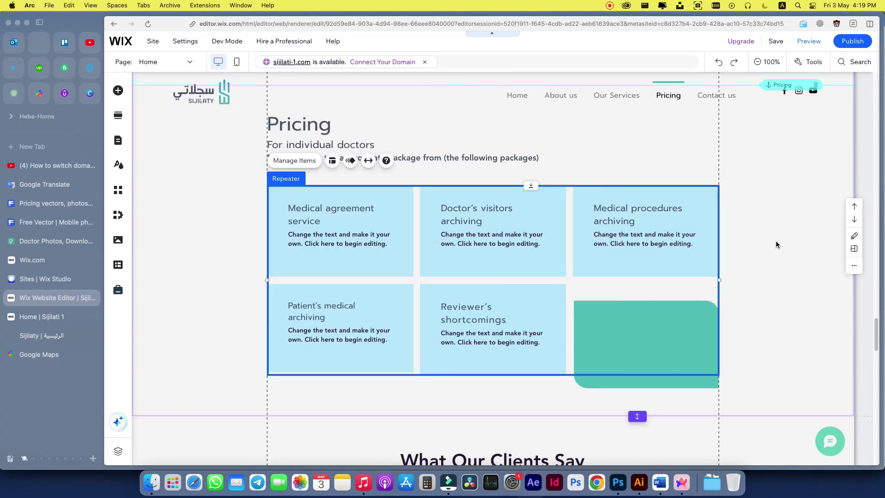
click(117, 90)
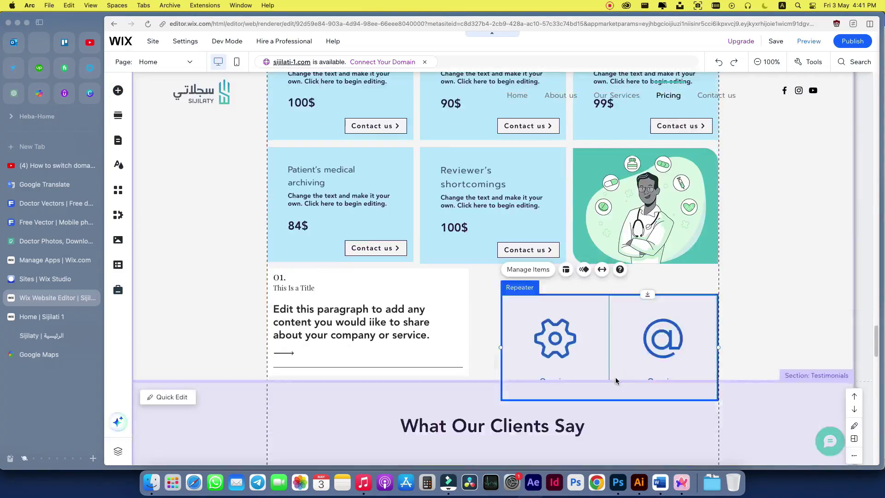
- Move the 01 box up in the pricing area
drag(416, 335, 416, 282)
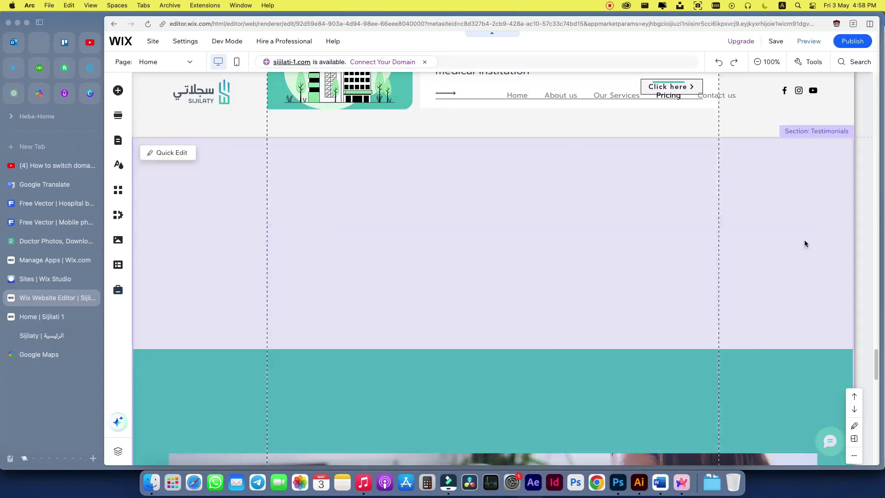
scroll(805, 242, up, 5)
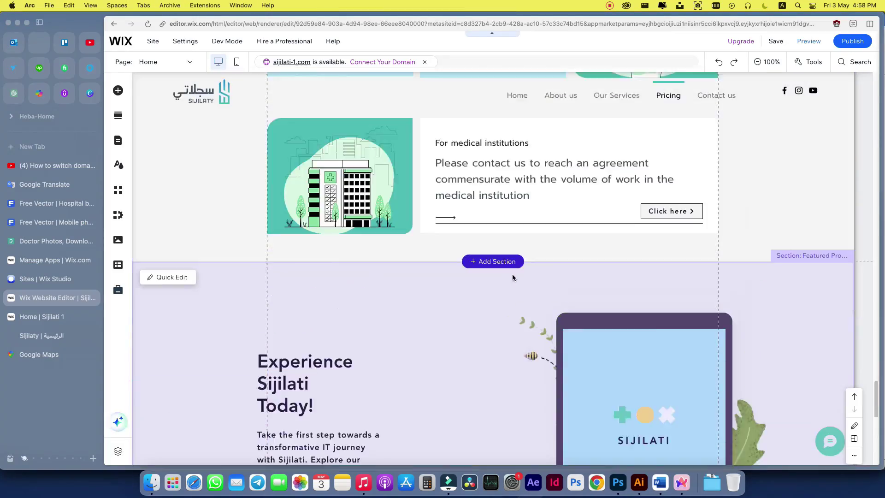
scroll(814, 301, down, 4)
scroll(811, 303, down, 5)
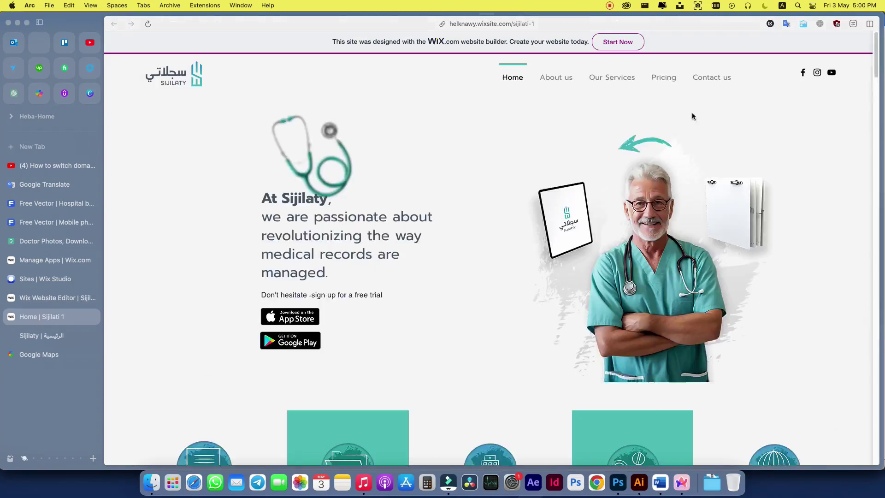
scroll(820, 249, down, 5)
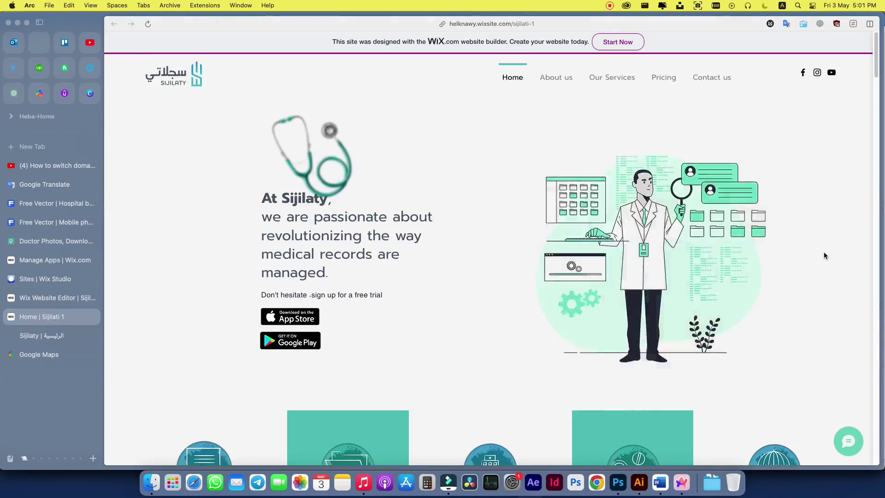
- Scroll down through the published Sijilaty home page's sections
scroll(824, 253, down, 5)
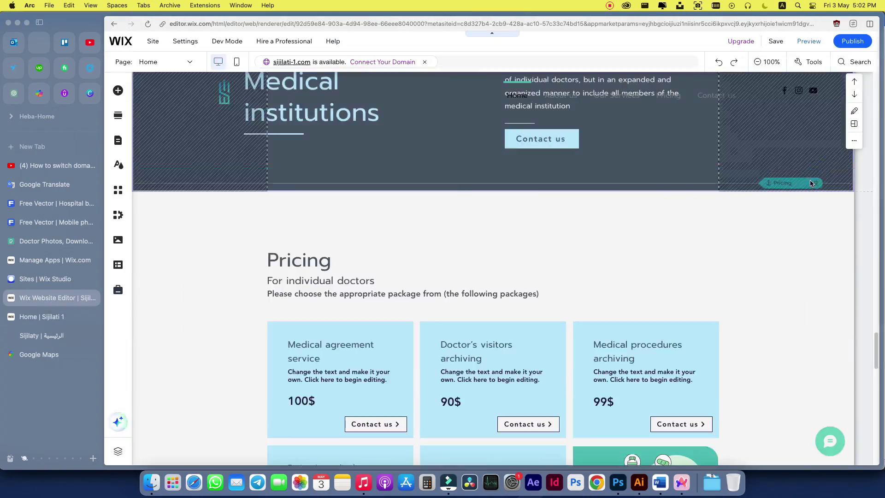
scroll(730, 269, down, 5)
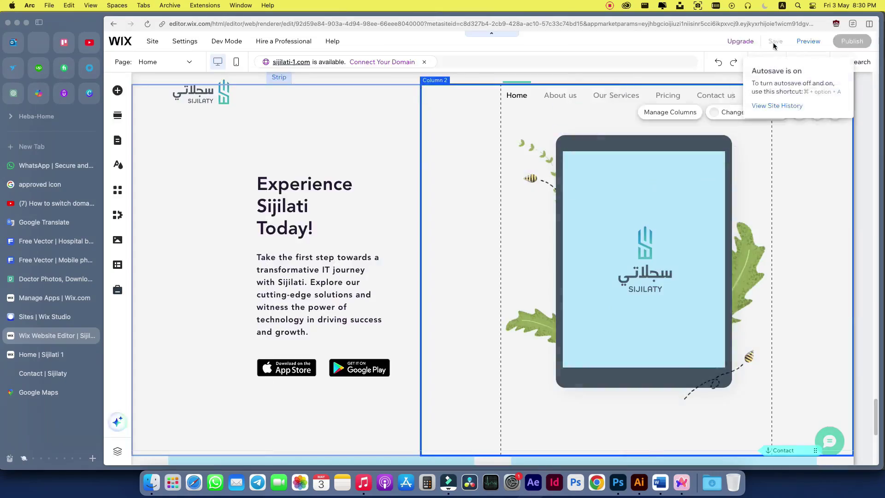
- Replace the slideshow slide's image with a stethoscope illustration and adjust its saturation
click(588, 245)
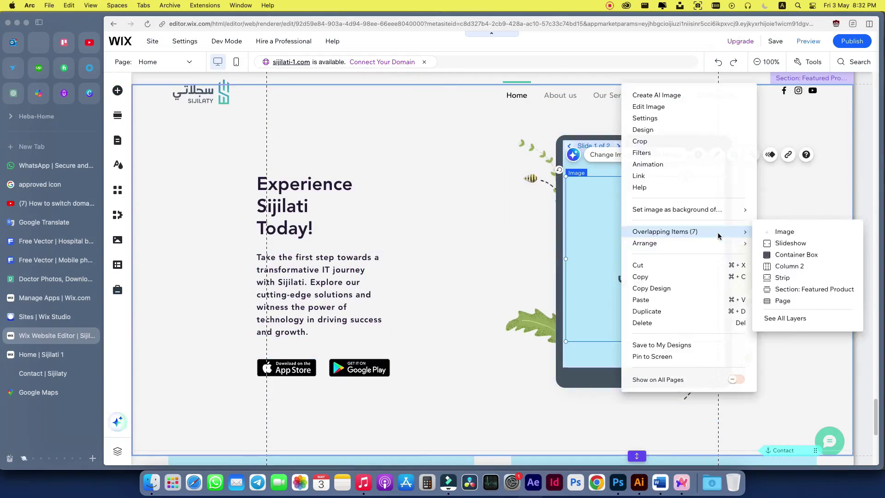
click(643, 338)
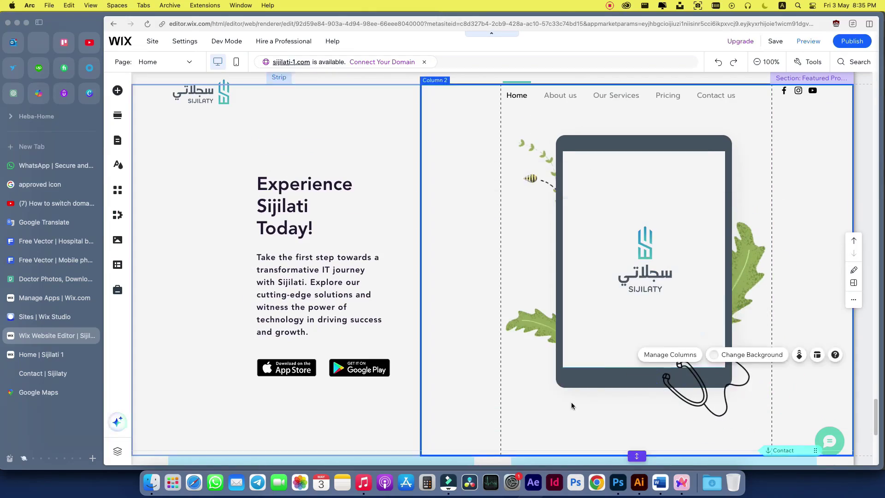
double_click(571, 405)
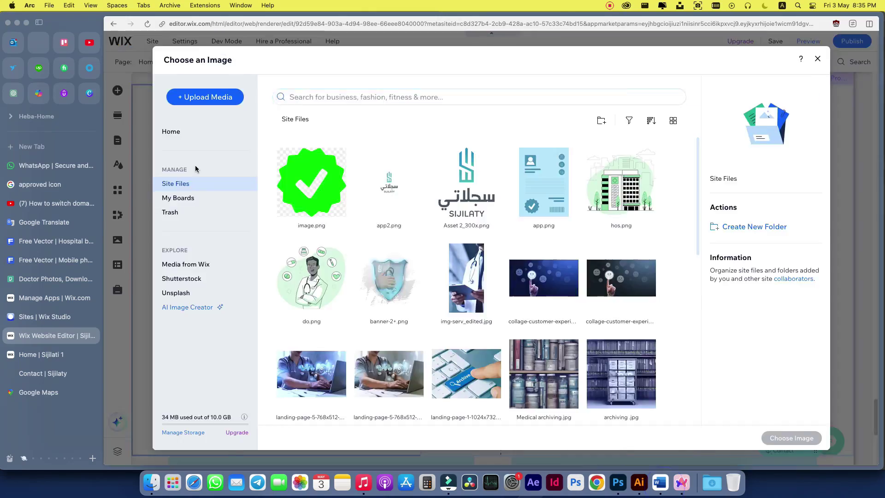
drag(260, 269, 231, 272)
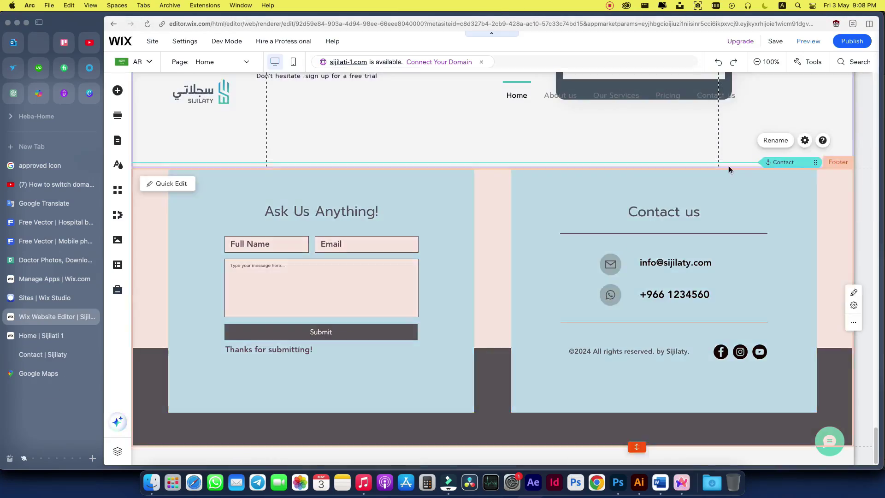
- Save the site and open the Multilingual settings dashboard
scroll(728, 166, up, 15)
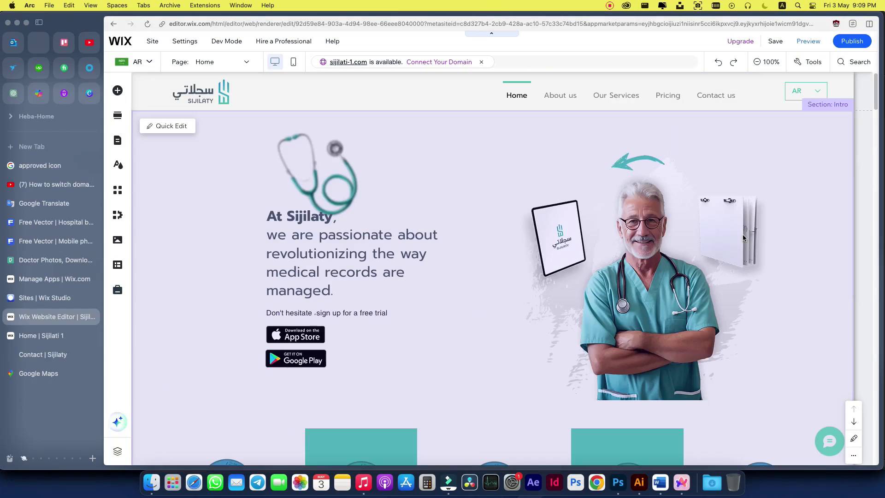
click(777, 42)
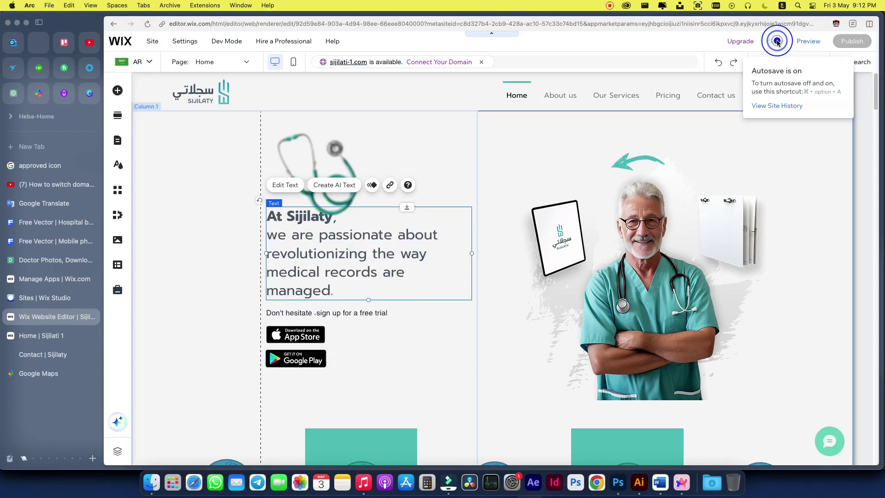
double_click(816, 103)
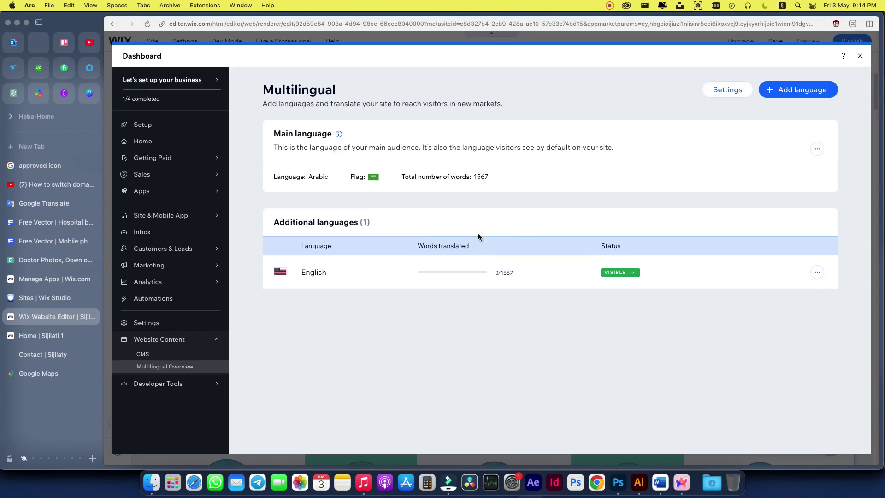
mouse_move(338, 133)
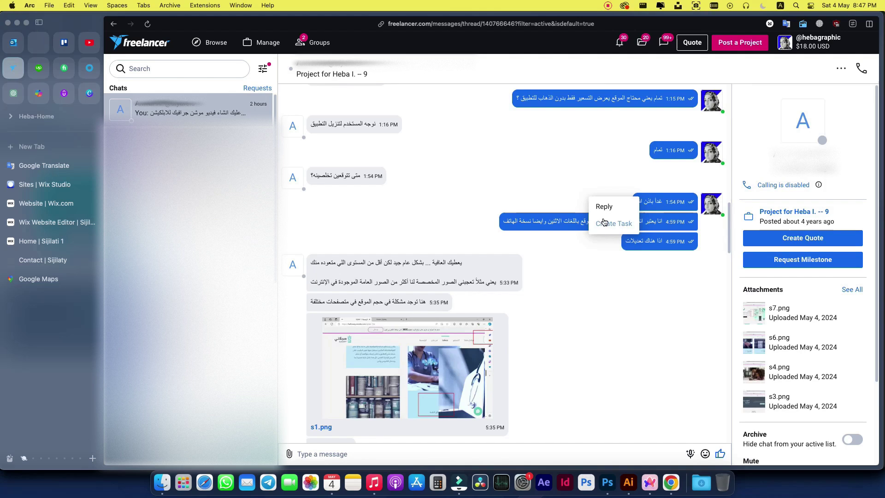
scroll(580, 233, down, 4)
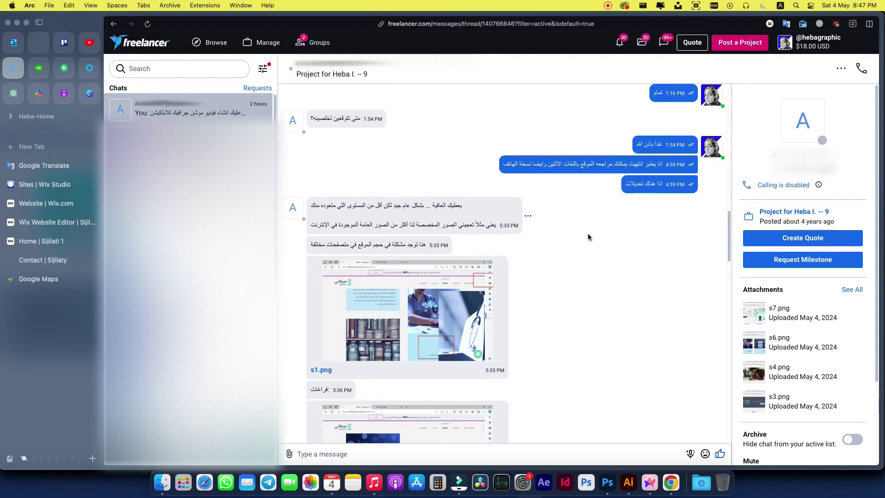
scroll(587, 233, down, 10)
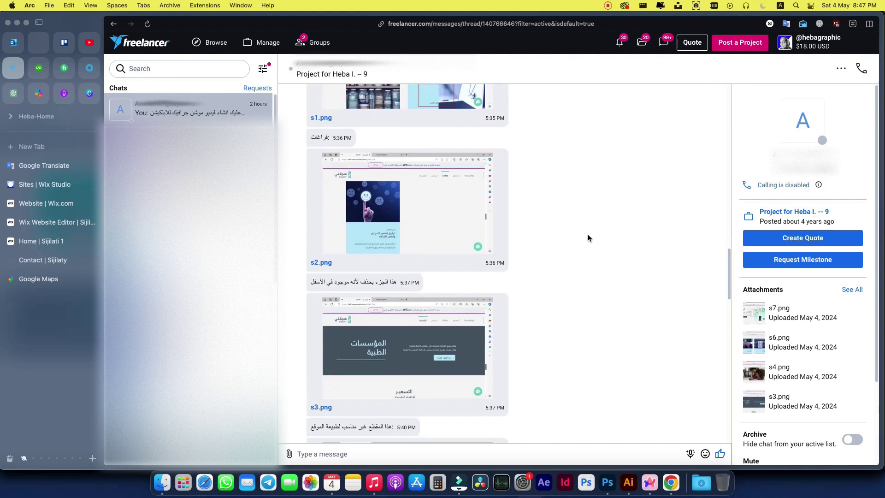
scroll(588, 238, down, 1)
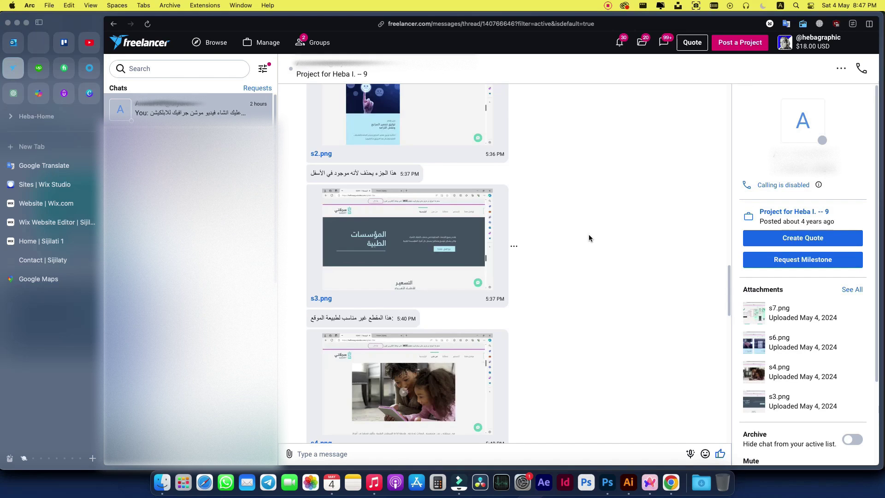
scroll(569, 238, down, 5)
scroll(569, 239, down, 12)
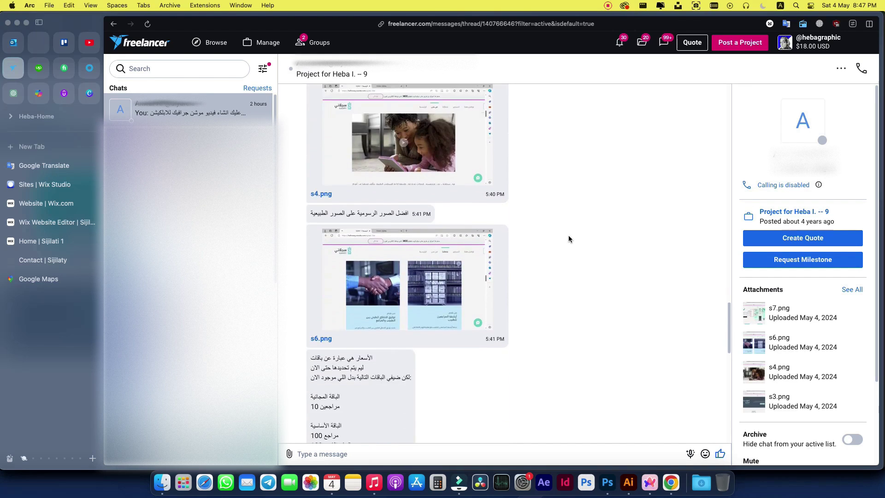
scroll(569, 242, down, 10)
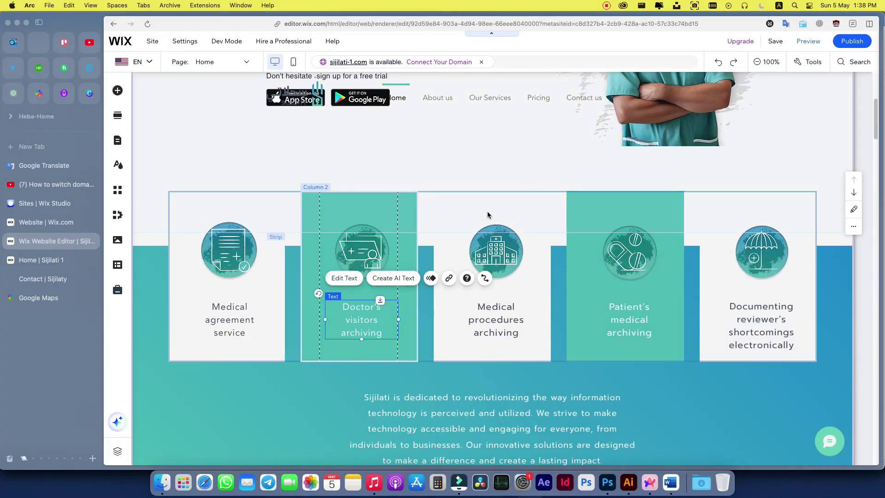
- Publish the edited service card texts, including the Medical agreement heading, and view them live
click(852, 41)
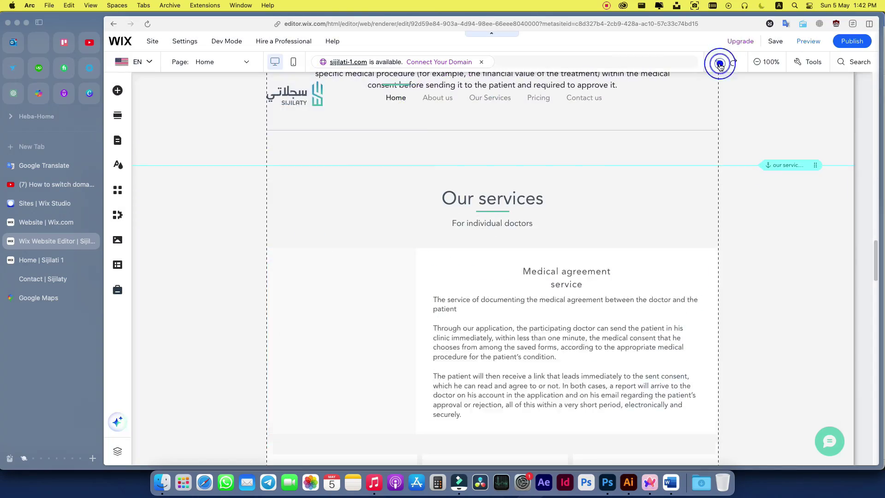
click(613, 334)
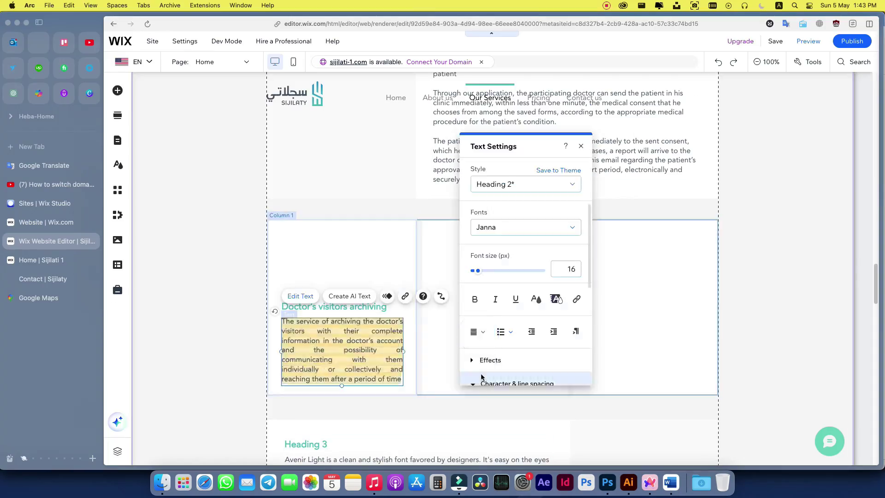
click(856, 40)
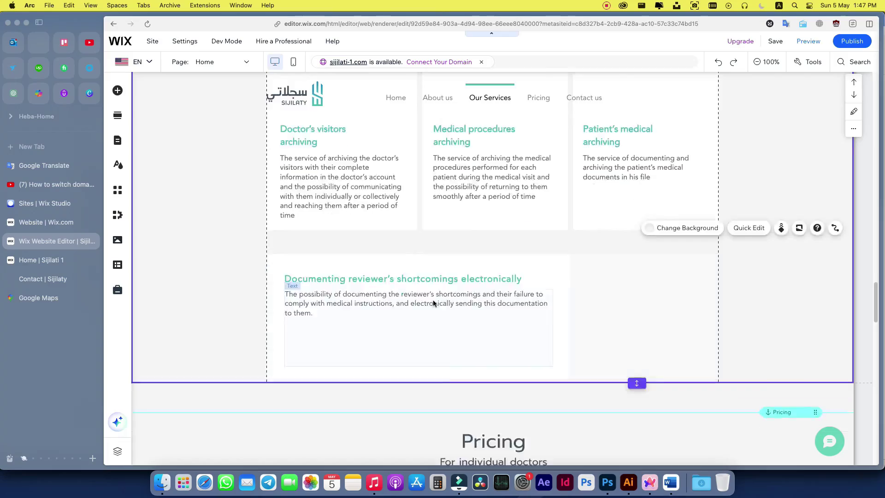
scroll(767, 206, up, 10)
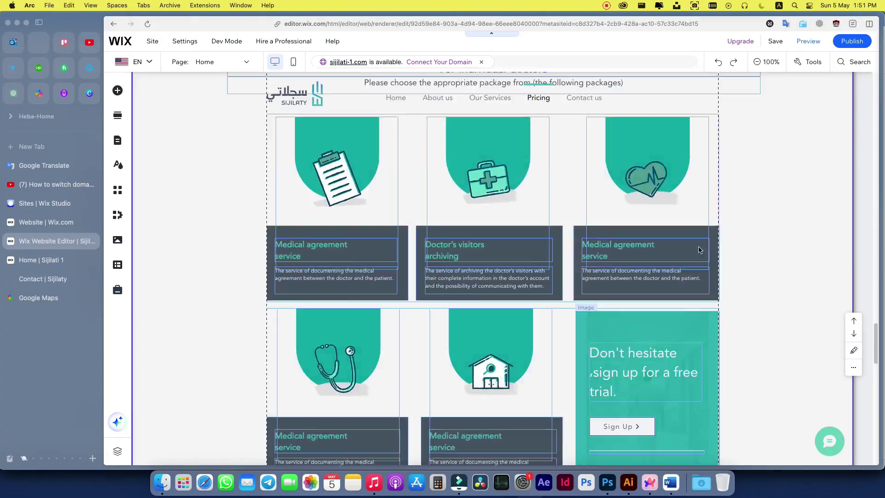
- Scroll back to the About strip and browse the Add Elements apps
scroll(507, 276, up, 5)
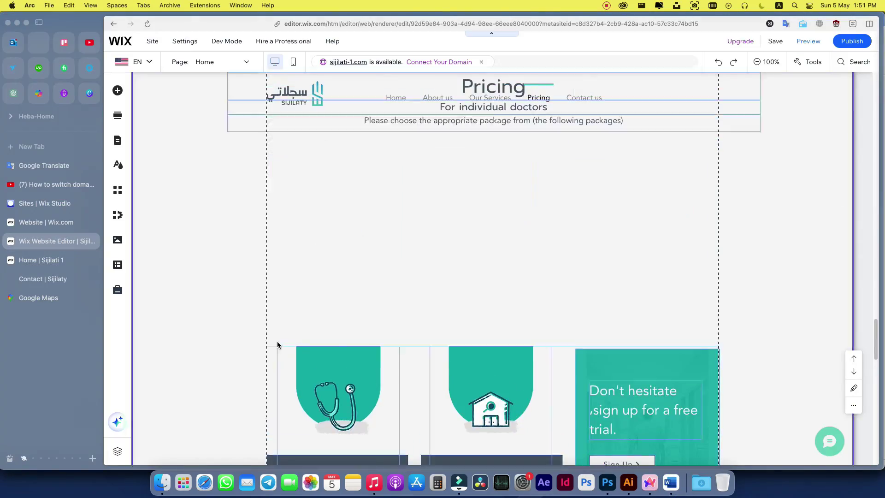
click(117, 90)
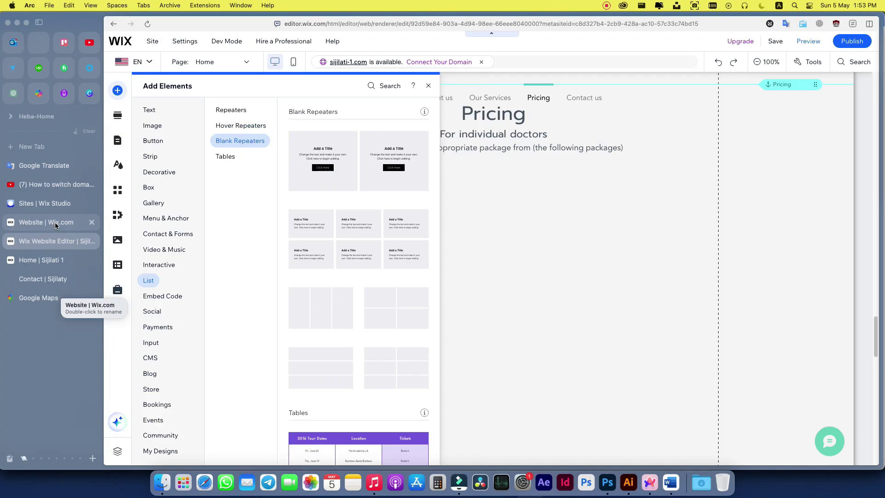
click(118, 190)
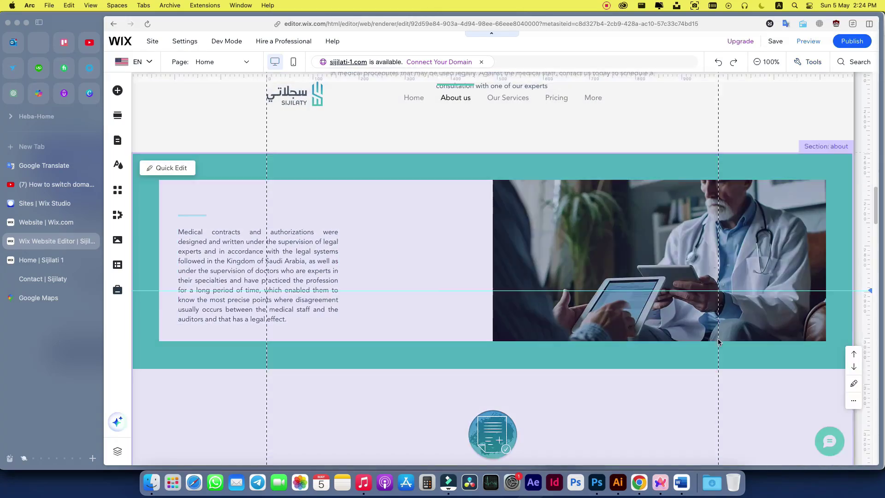
- Reposition the About paragraph within its column and adjust the About strip
drag(301, 213, 389, 213)
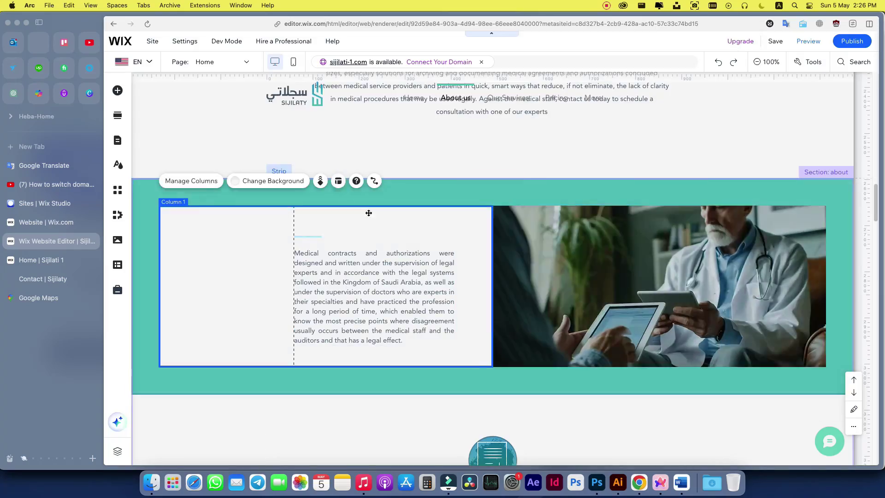
click(756, 316)
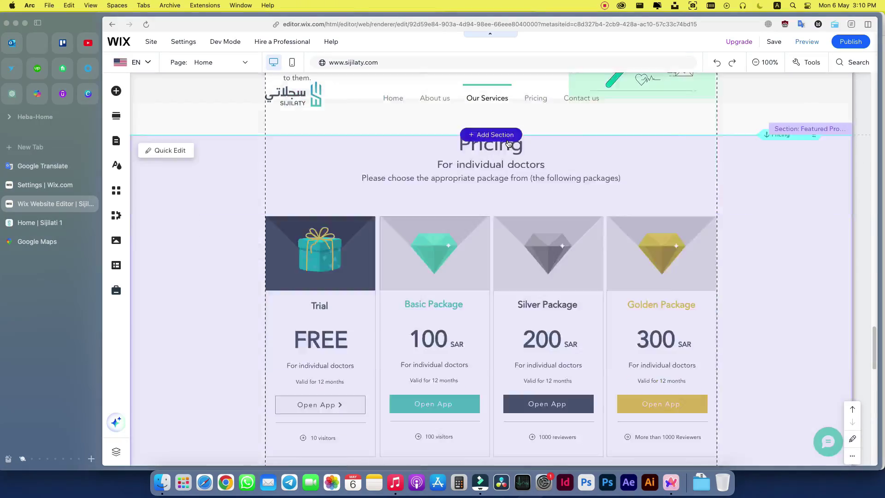
scroll(603, 262, down, 6)
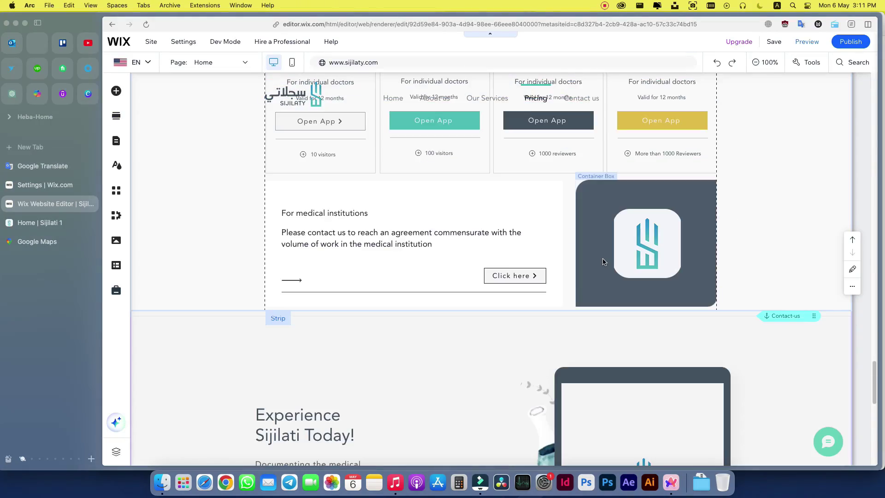
- In the Arabic version, attach the divider line to the Trial column and restyle the visitors text
click(603, 262)
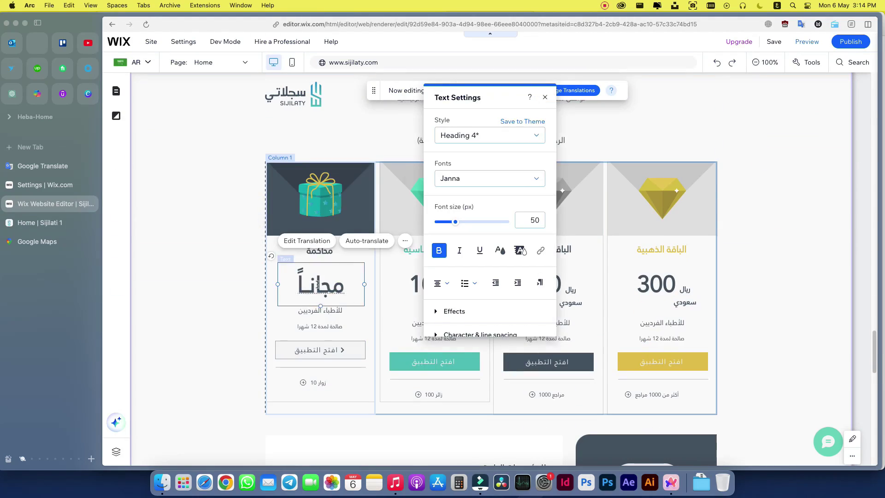
click(318, 383)
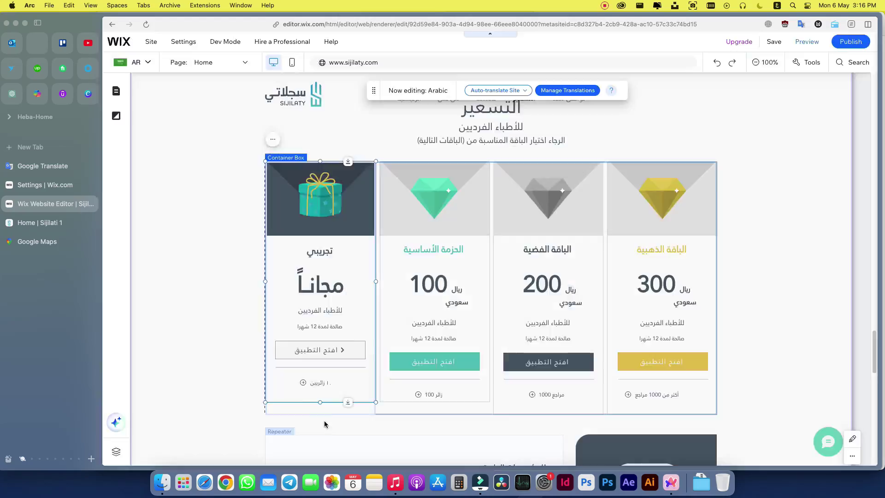
click(334, 367)
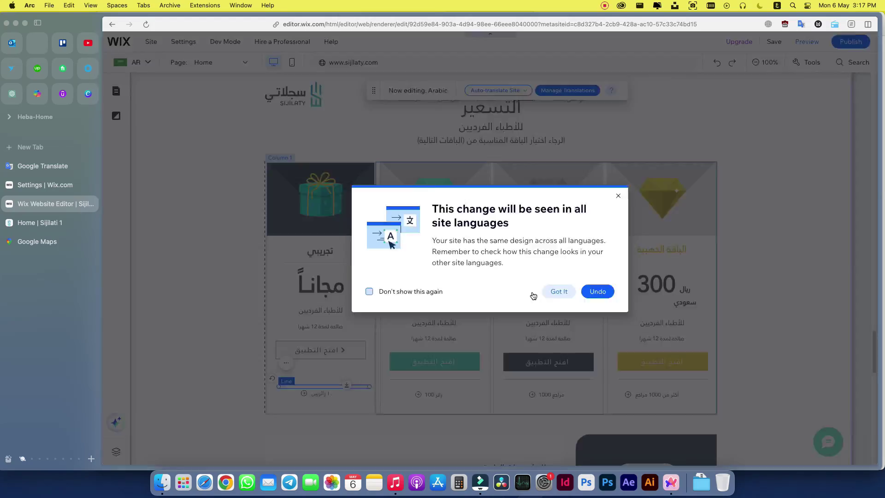
click(596, 290)
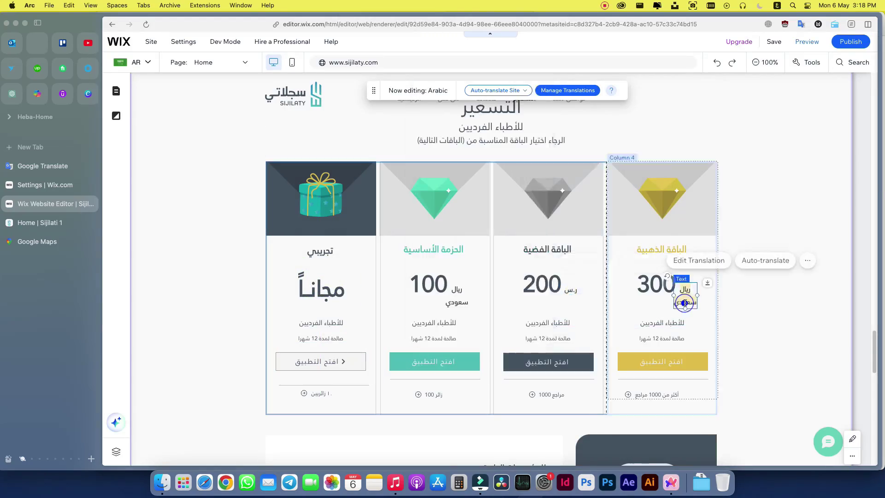
drag(516, 322, 422, 323)
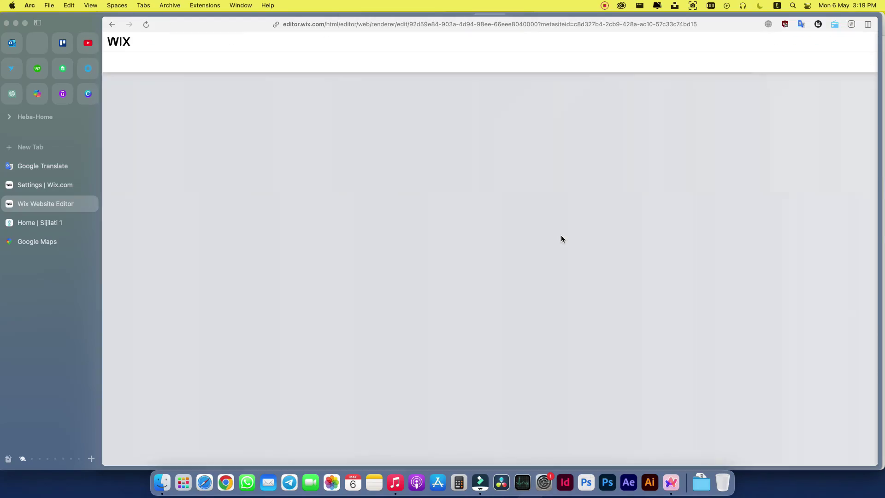
click(358, 343)
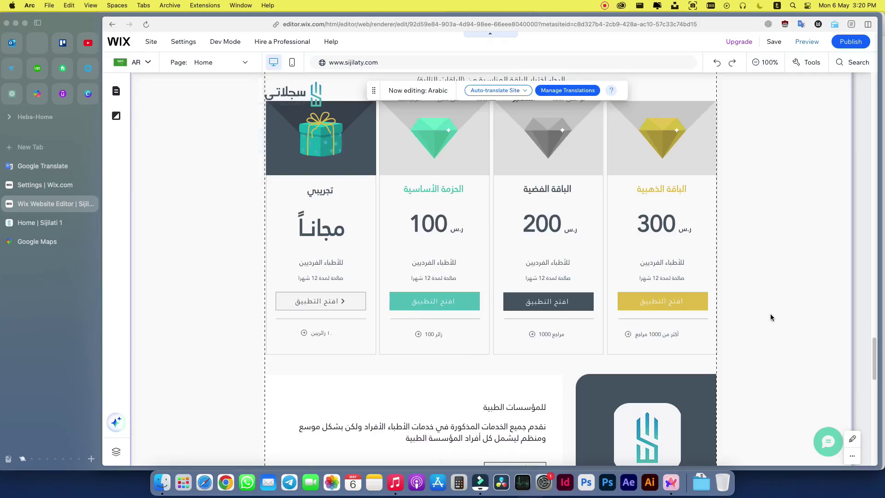
click(322, 335)
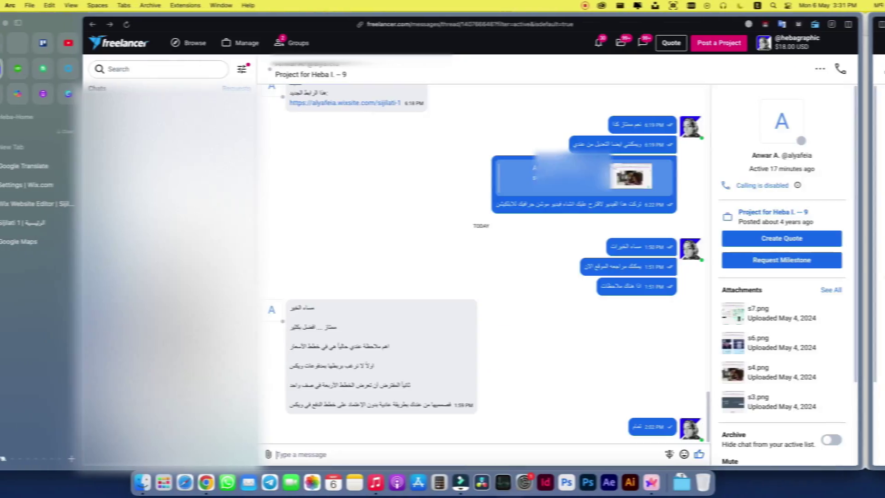
- Quote the client's feedback replying 'تم', then send the follow-up 'يمكنك المراجعة'
click(482, 356)
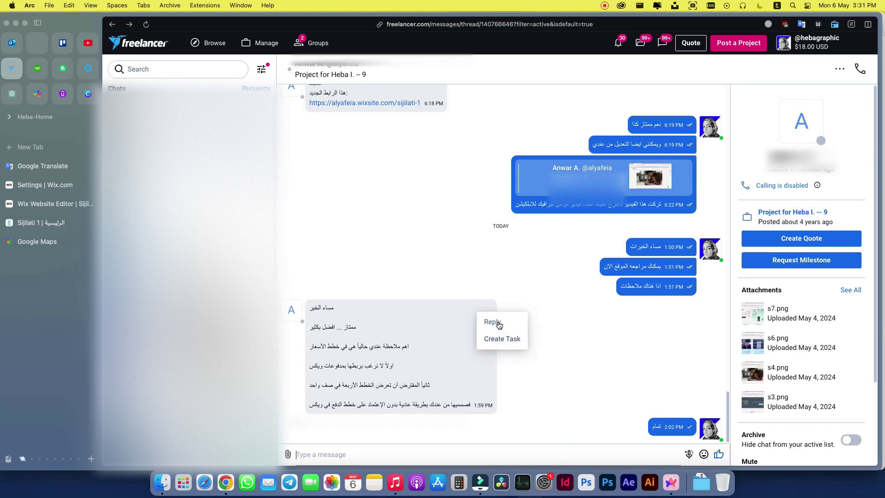
click(493, 322)
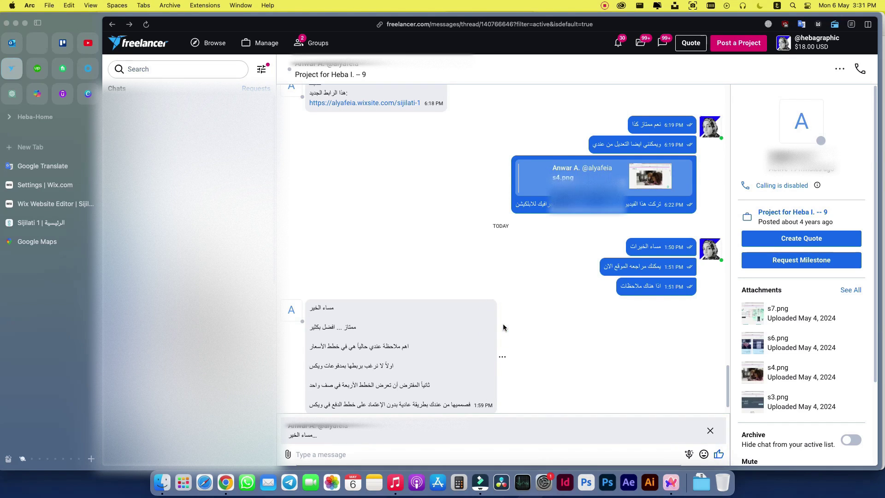
text(تم)
key(Return)
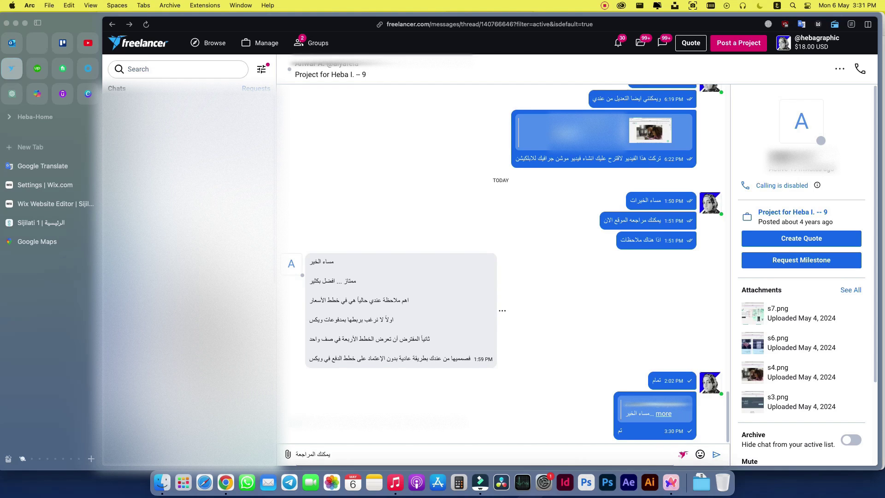
key(Return)
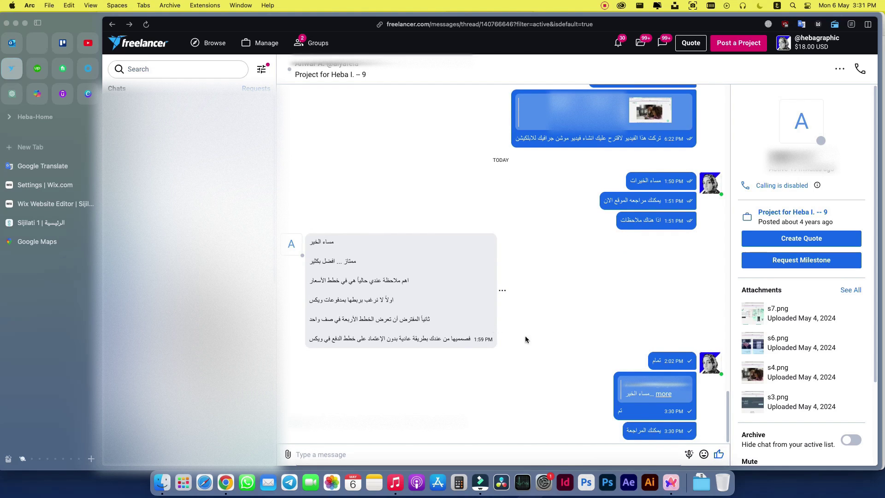
click(606, 395)
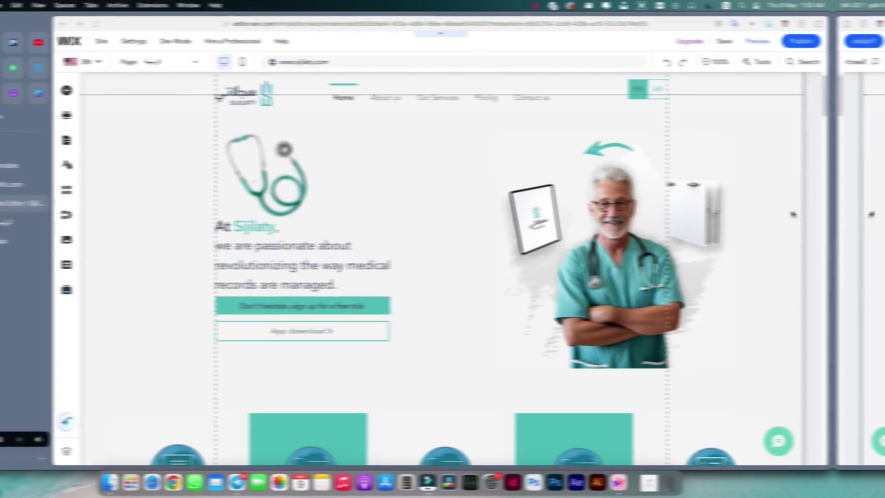
scroll(835, 216, down, 20)
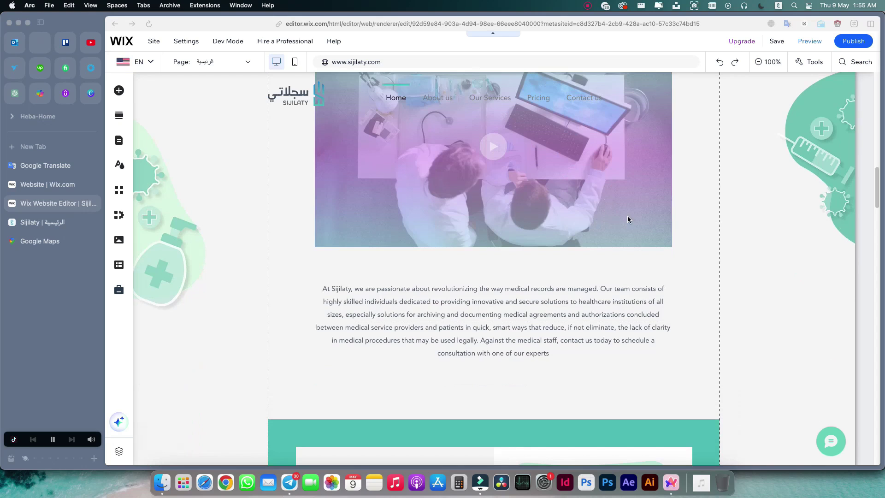
scroll(638, 217, up, 3)
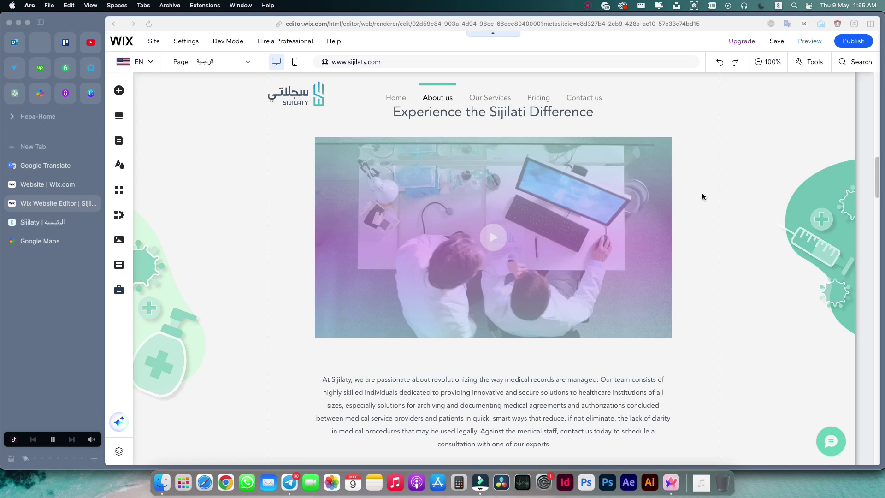
scroll(702, 197, up, 1)
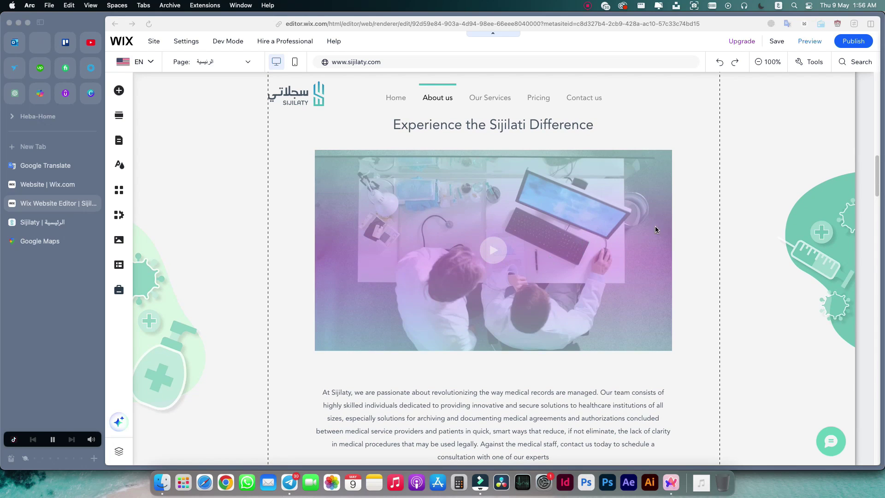
click(533, 222)
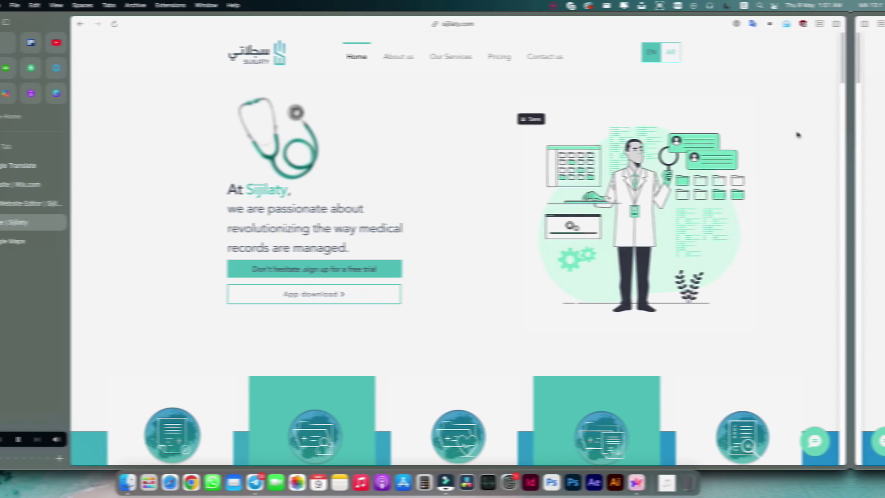
- Scroll the English sijilaty.com and jump through About us, Our Services, Pricing and Contact us
scroll(832, 151, down, 1)
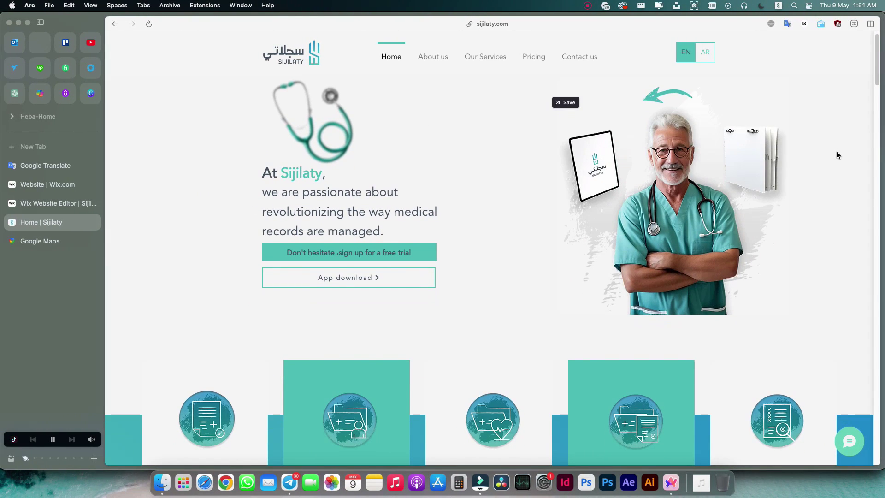
scroll(836, 155, down, 10)
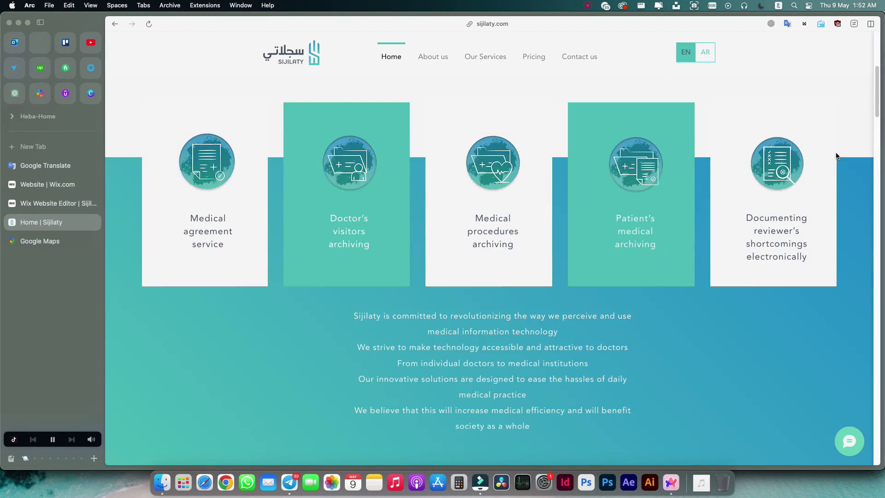
scroll(836, 156, down, 10)
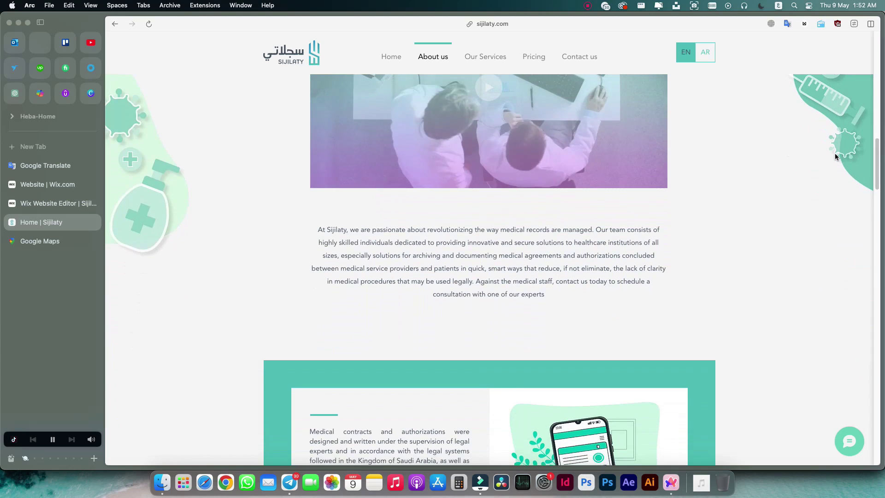
scroll(835, 156, down, 10)
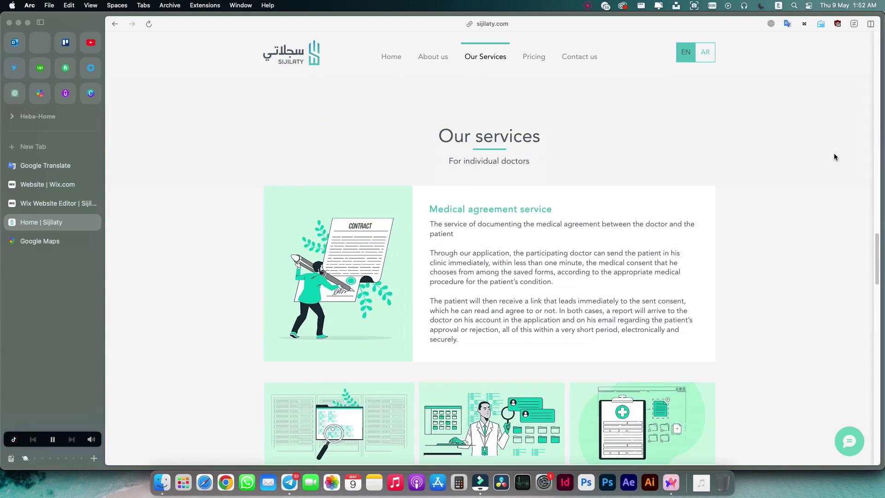
scroll(834, 157, down, 10)
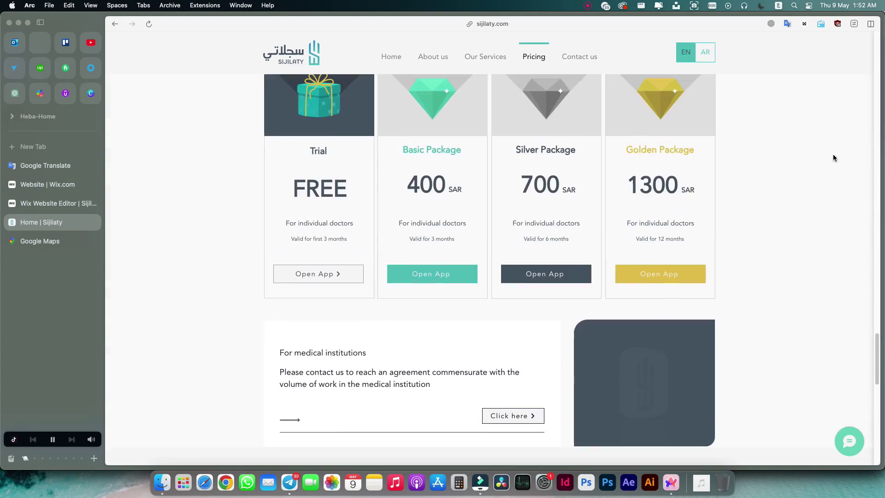
scroll(833, 158, down, 10)
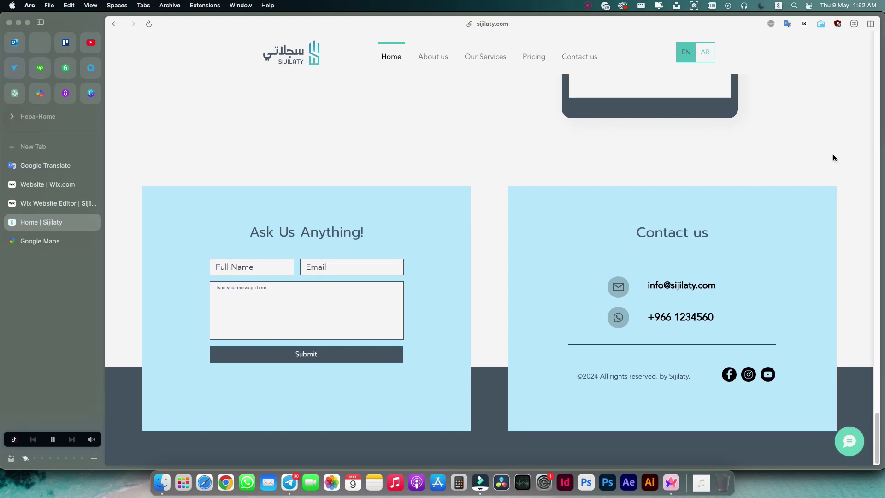
click(431, 56)
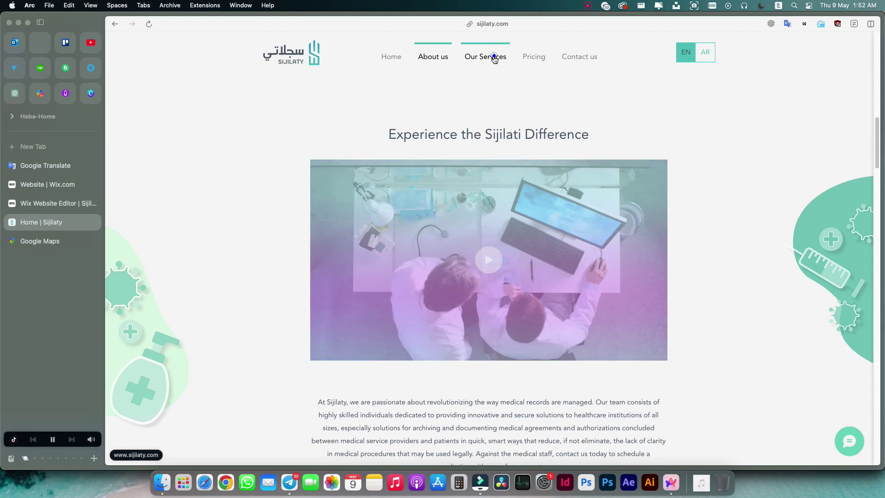
click(486, 56)
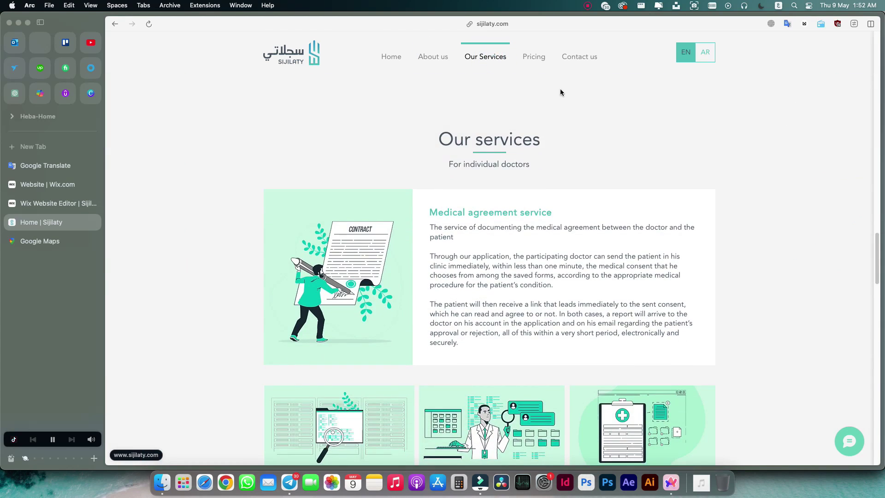
click(535, 56)
click(582, 55)
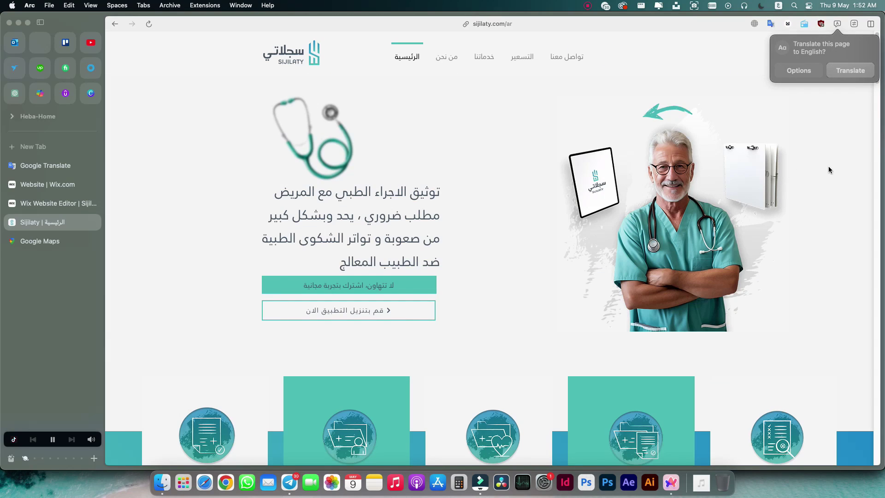
- Browse the Arabic services, pricing and contact sections, then return to the Wix editor
scroll(536, 148, down, 10)
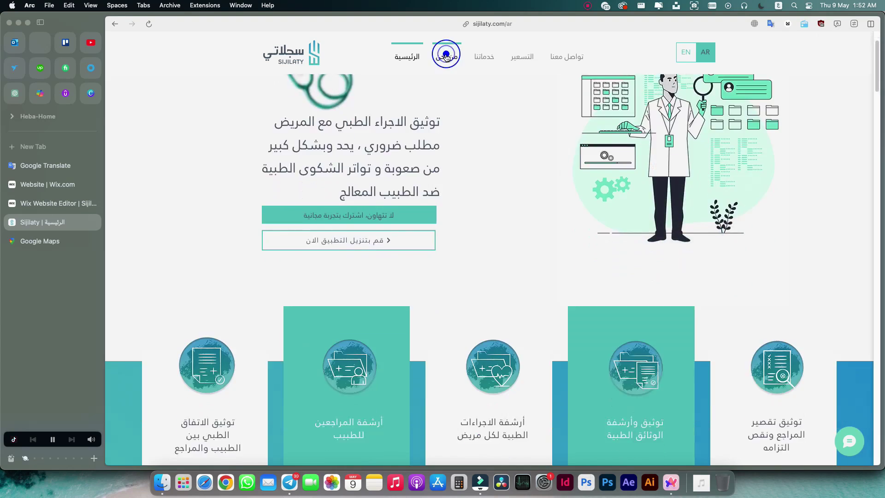
scroll(760, 156, down, 10)
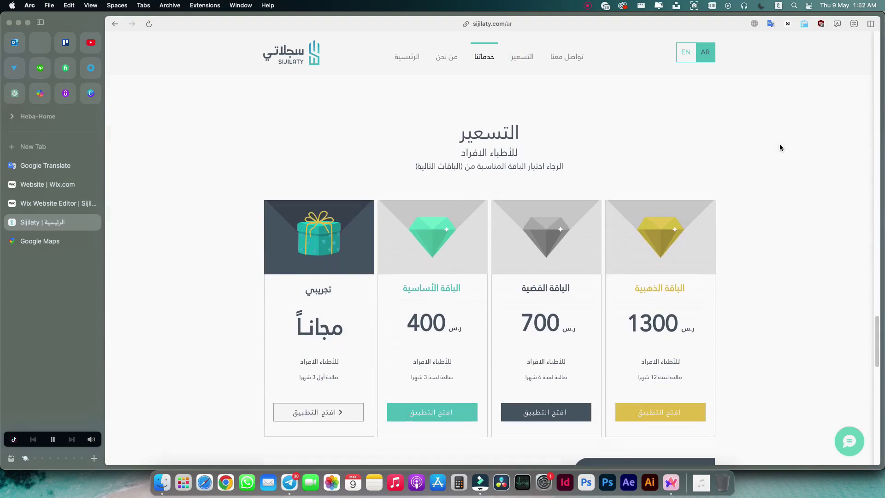
click(487, 59)
click(522, 57)
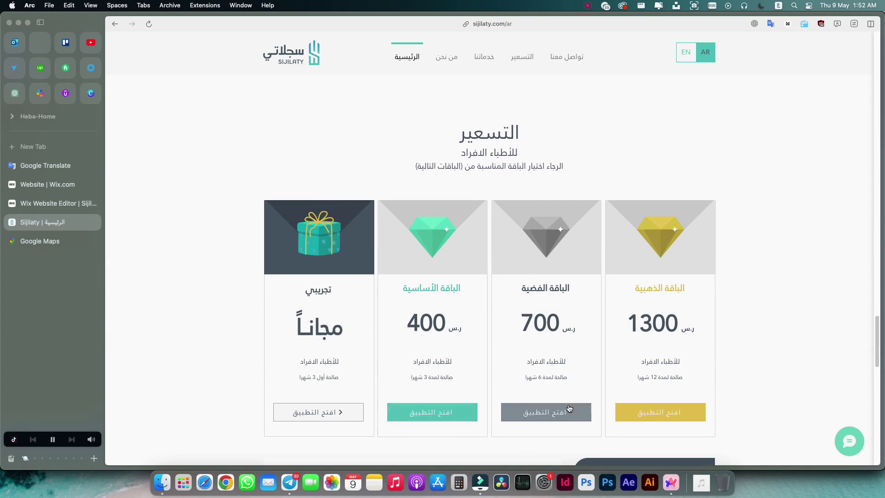
click(558, 58)
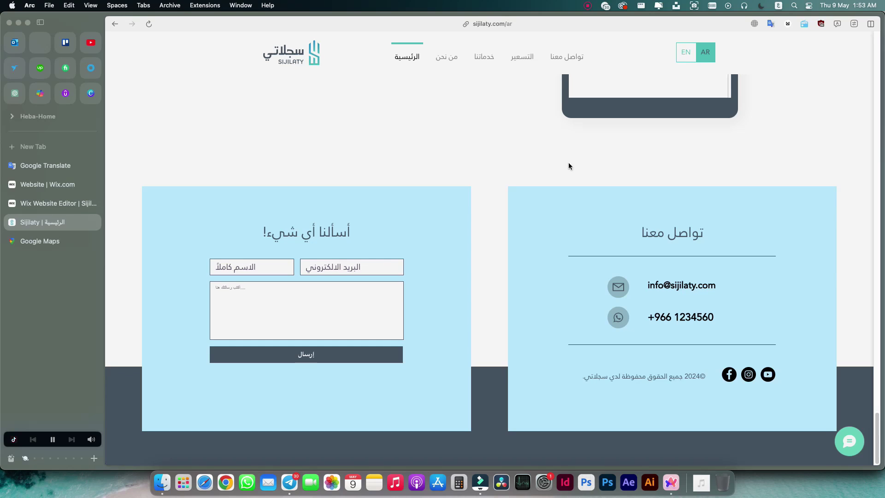
click(39, 203)
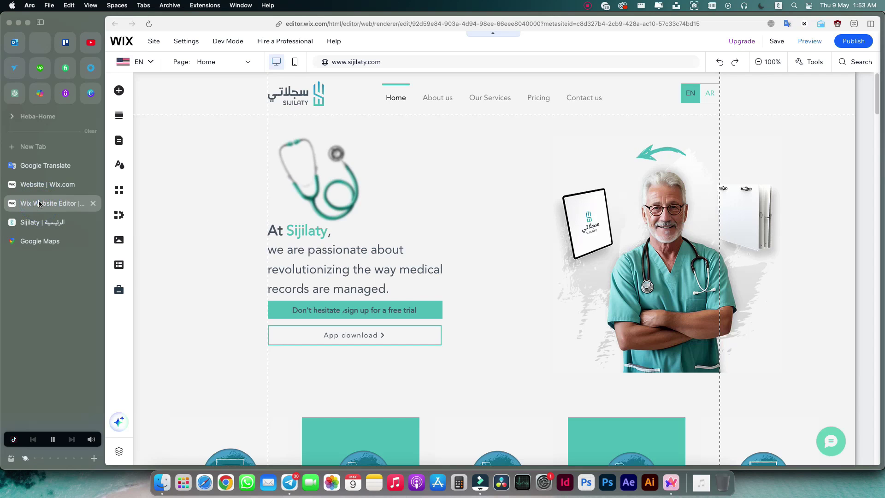
- Preview the Home page in mobile layout, toggle the hamburger menu, and scroll the stacked sections
click(298, 65)
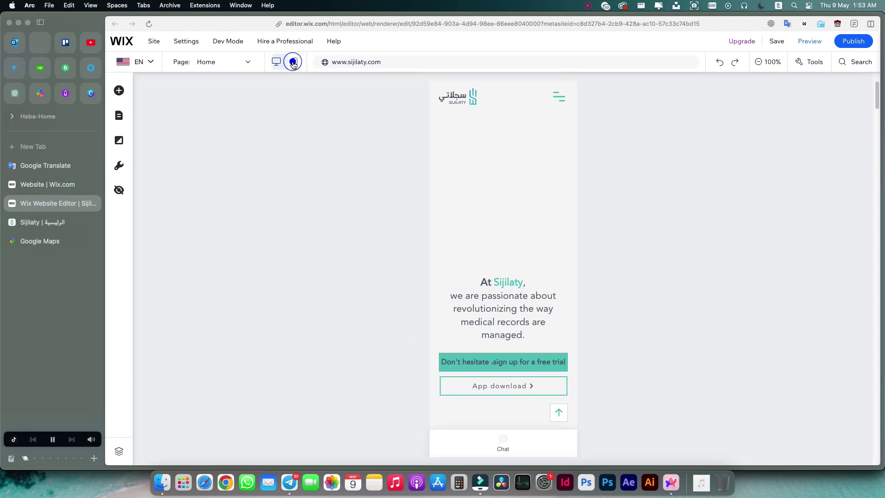
click(559, 96)
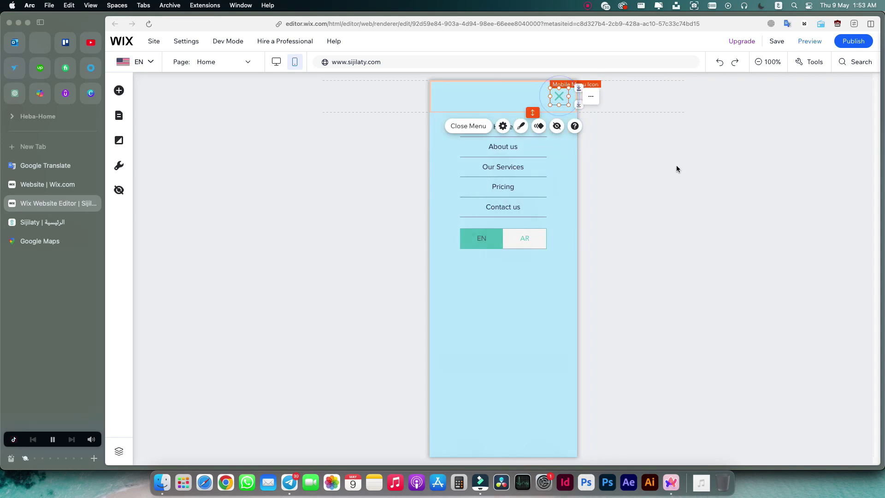
click(815, 105)
scroll(648, 244, down, 10)
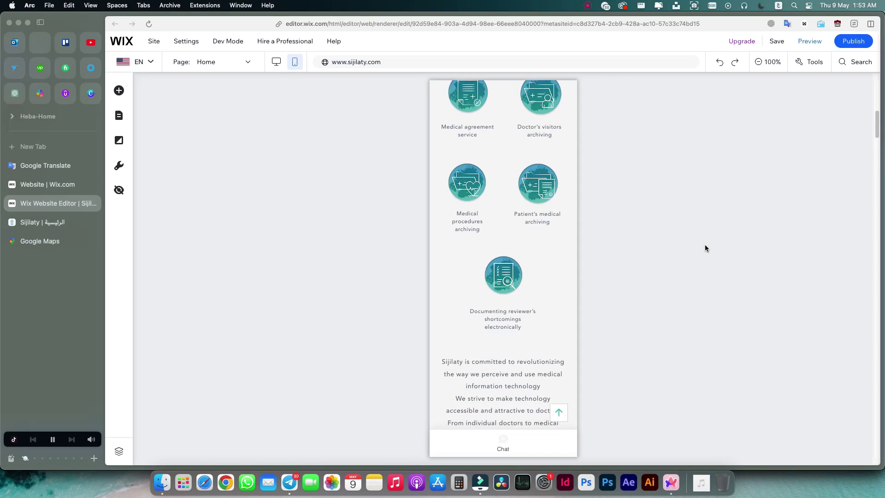
scroll(705, 248, down, 15)
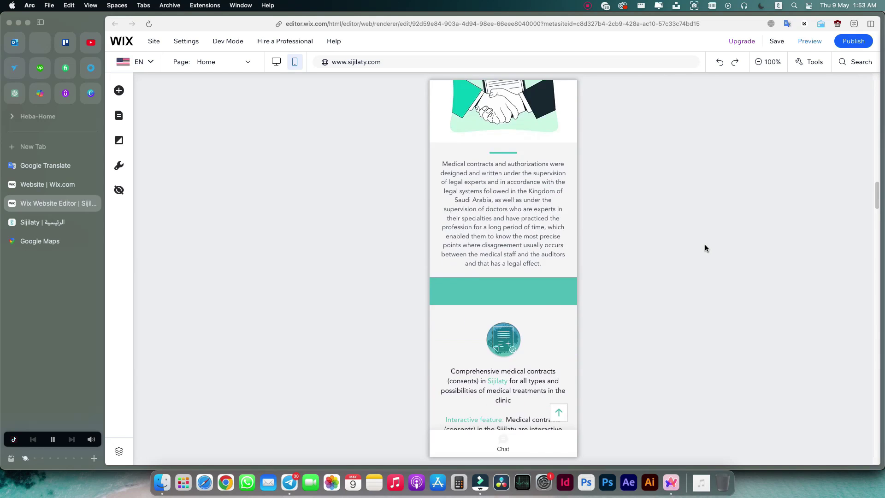
scroll(706, 248, down, 15)
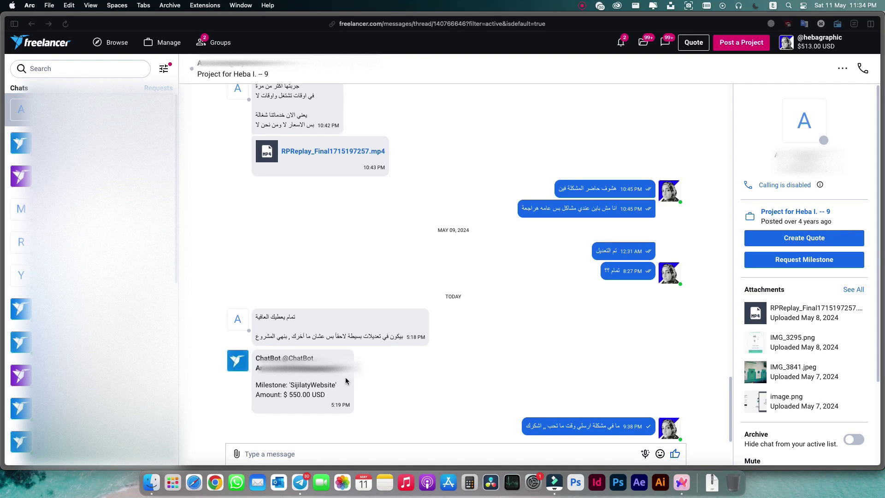
- Review the client's latest message and your last sent message in the project chat
click(351, 355)
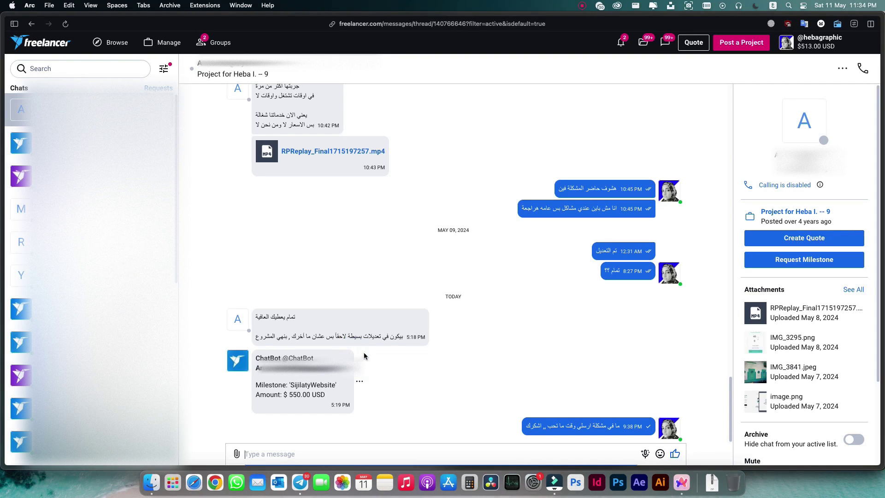
click(370, 356)
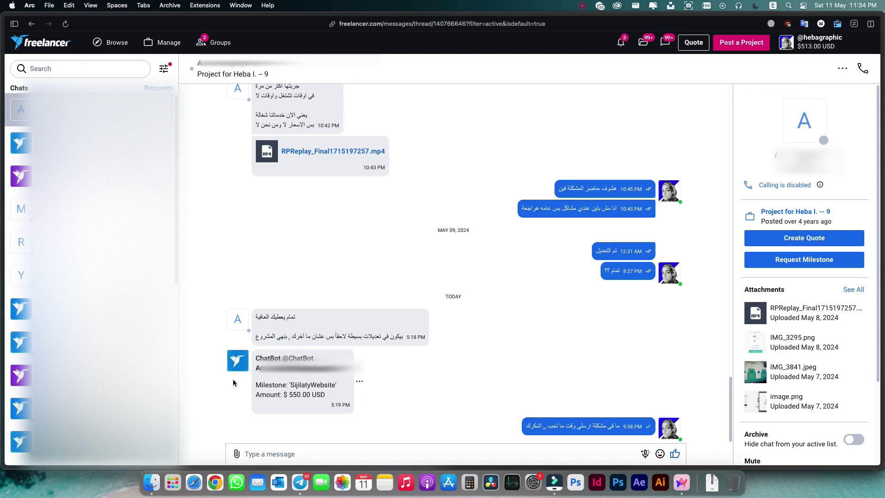
triple_click(403, 337)
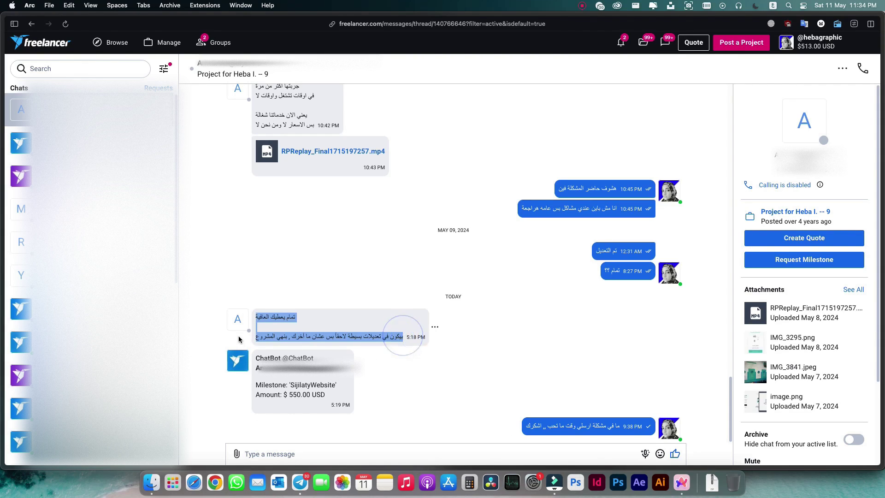
click(362, 331)
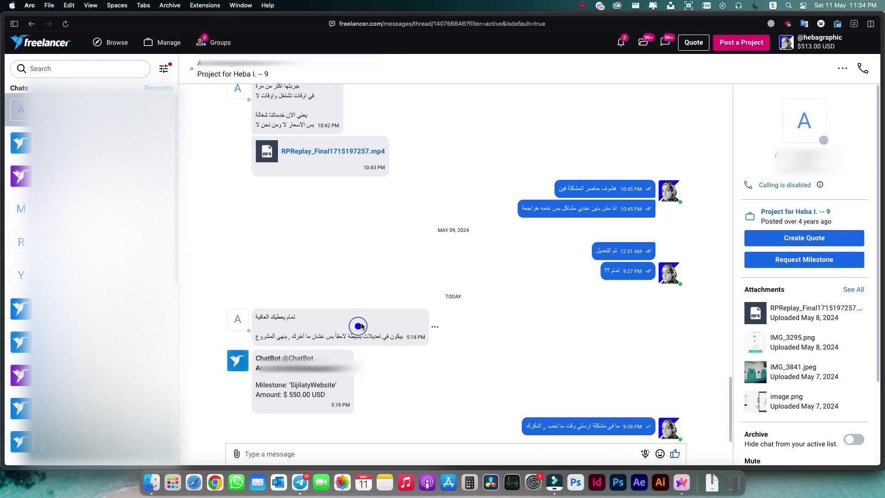
drag(620, 425, 530, 423)
click(575, 378)
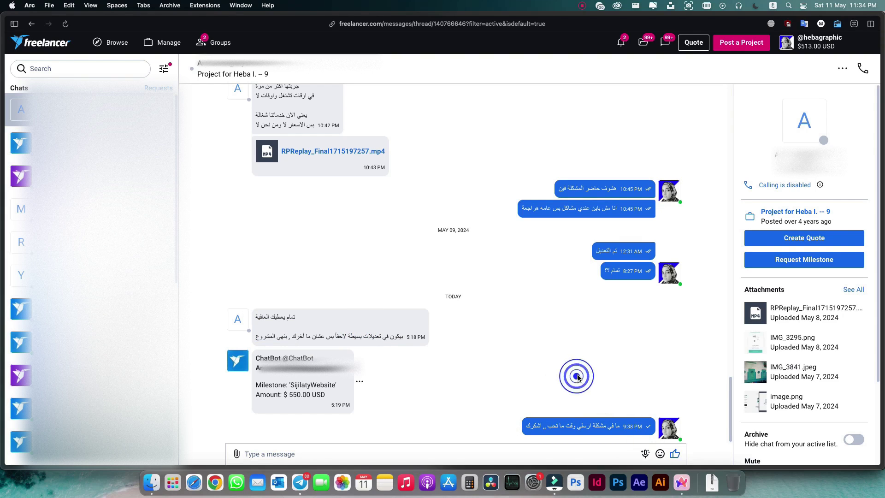
- Check the $513.00 USD balance under Finances and go to Withdraw funds
click(814, 48)
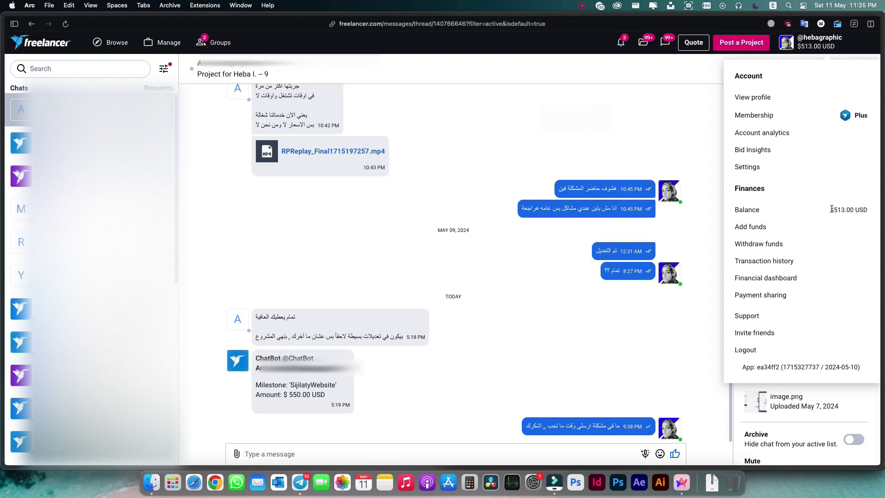
drag(832, 209, 870, 209)
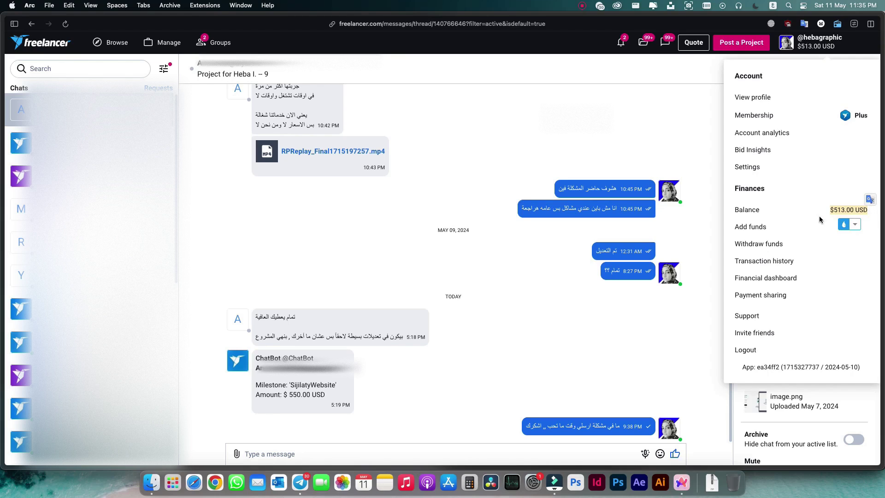
click(767, 246)
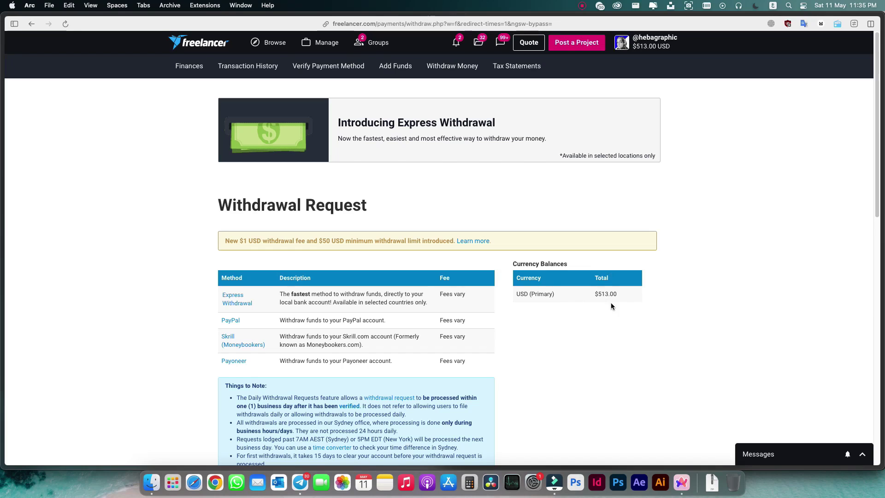
- Choose Payoneer to withdraw 513.00 USD, confirming $512.00 received after the $1.00 fee
drag(613, 294, 580, 301)
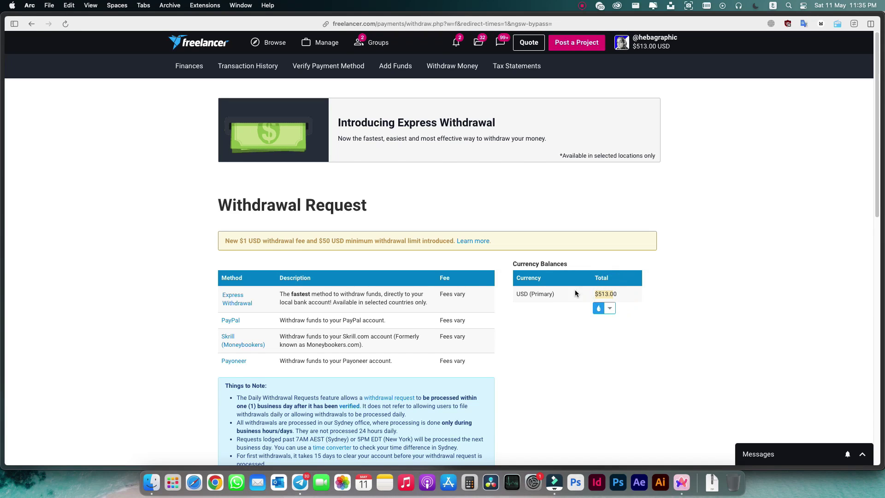
scroll(575, 290, down, 2)
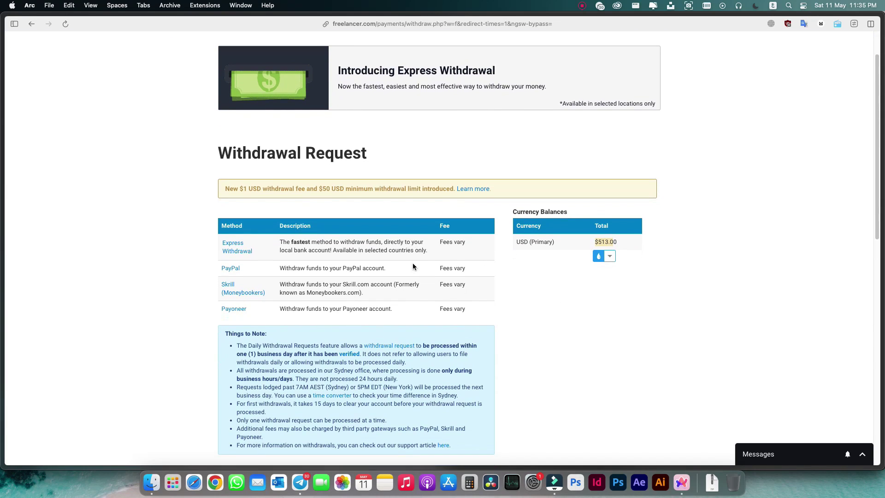
scroll(469, 319, down, 2)
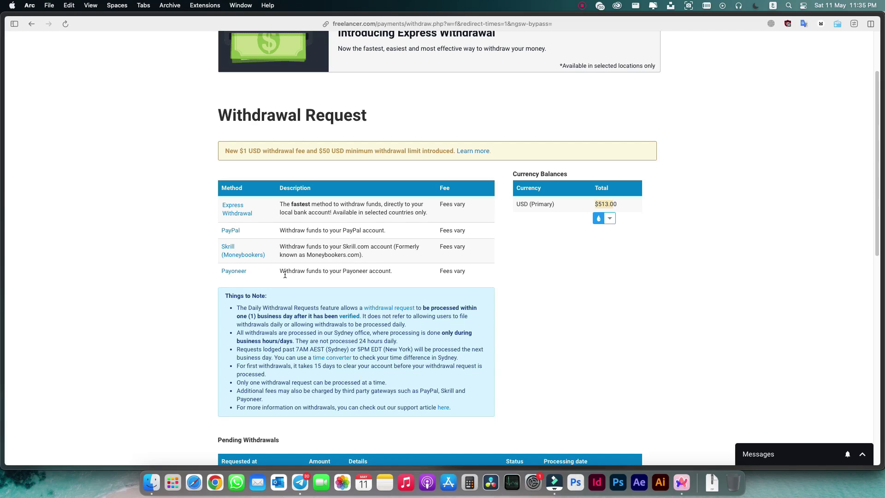
click(231, 273)
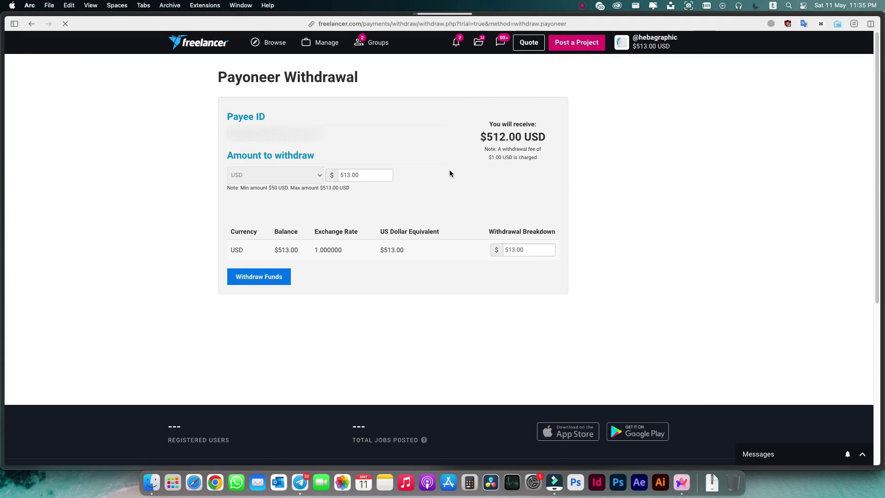
double_click(364, 176)
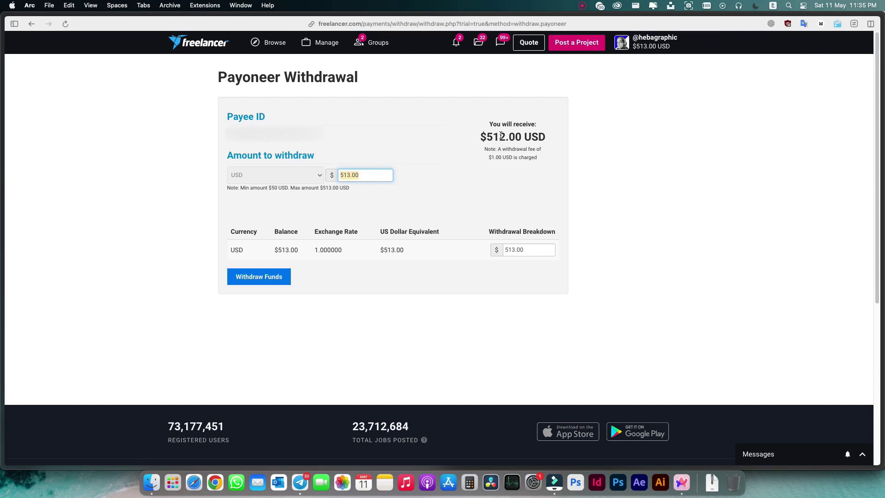
drag(501, 135, 506, 136)
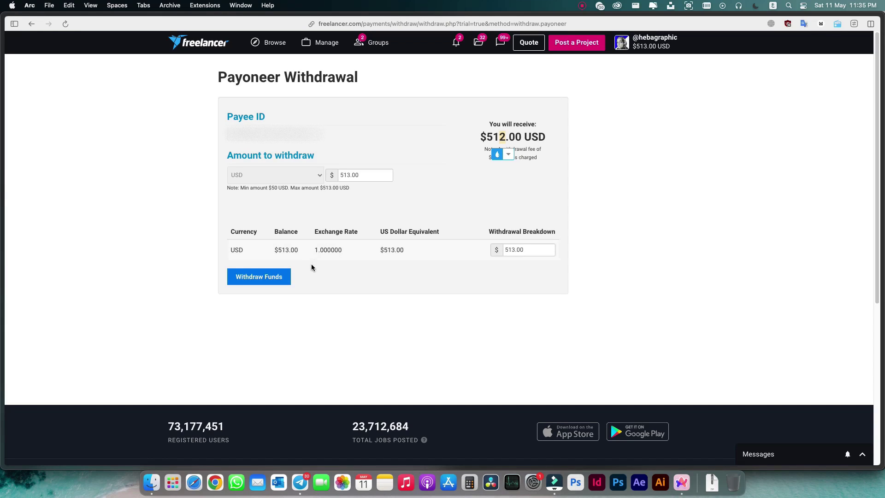
drag(317, 252, 319, 251)
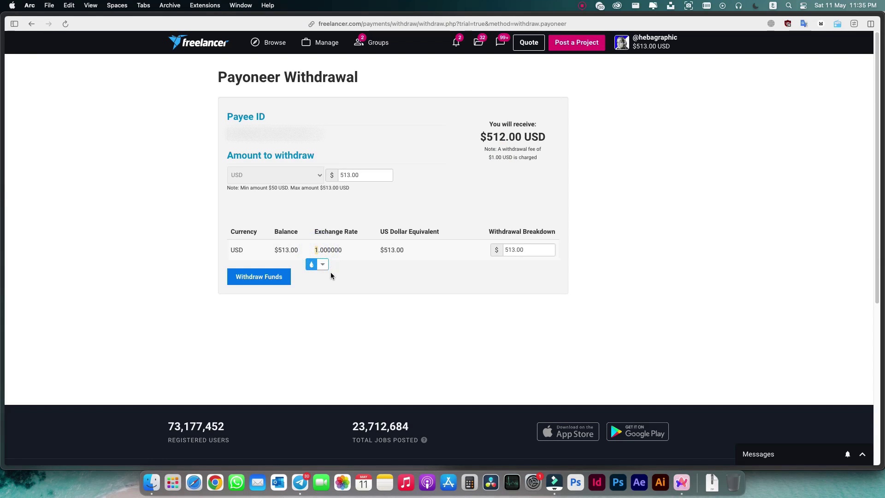
- Submit the Payoneer withdrawal and verify the phone with the SMS code to reach confirmation
click(418, 269)
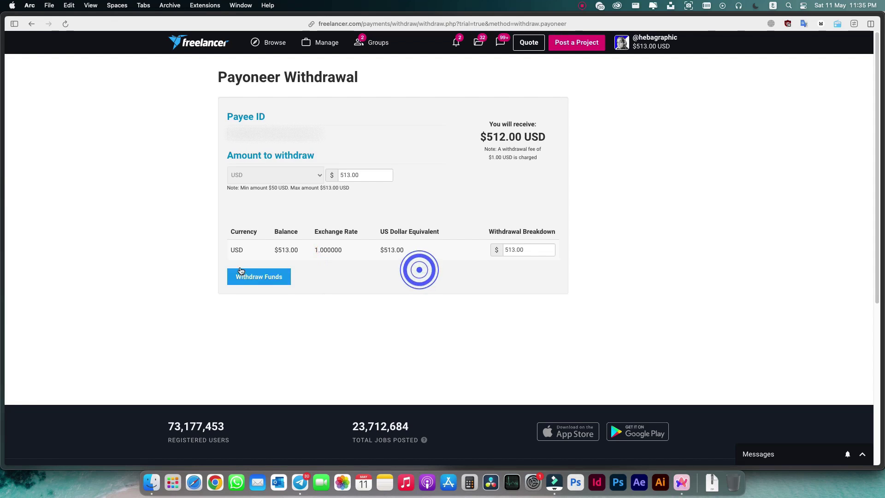
click(265, 275)
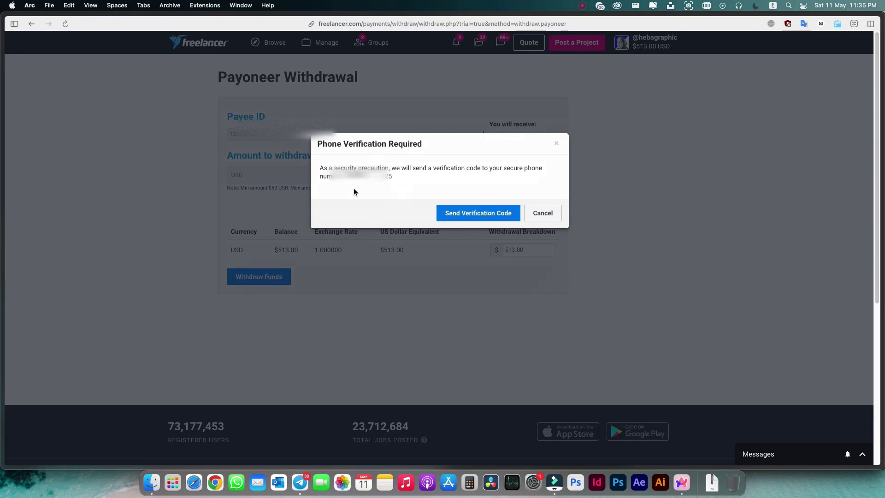
double_click(352, 176)
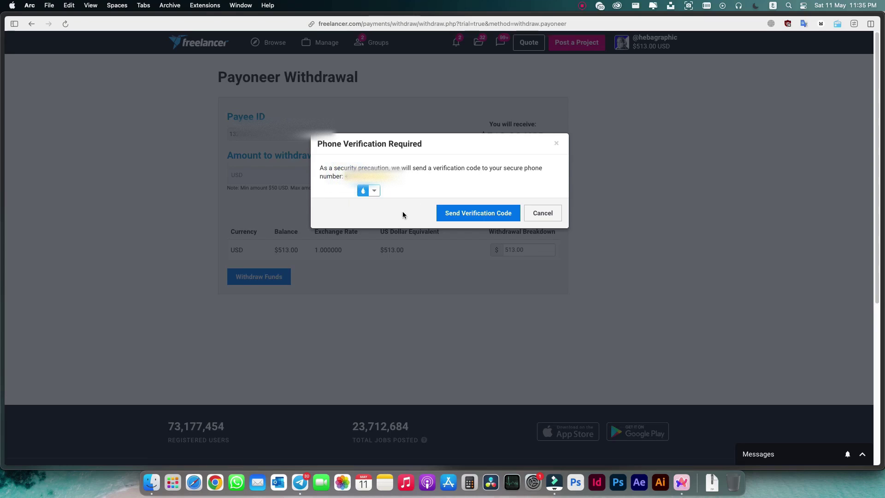
click(482, 212)
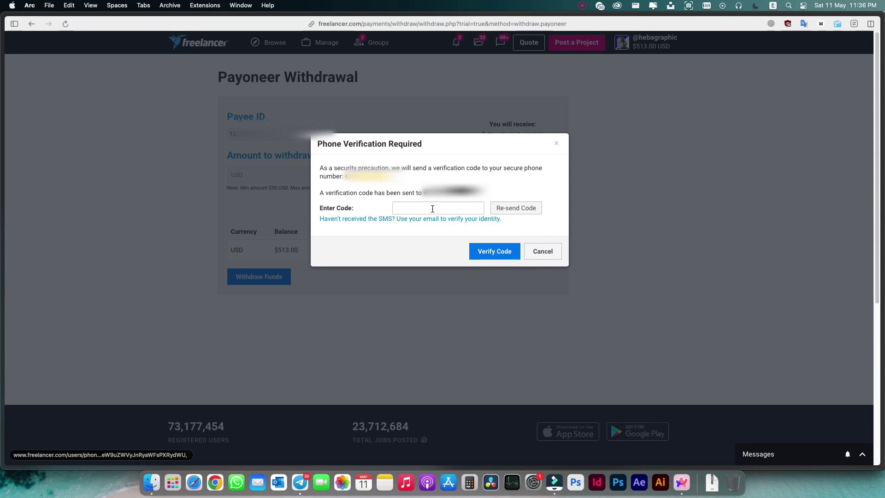
click(430, 208)
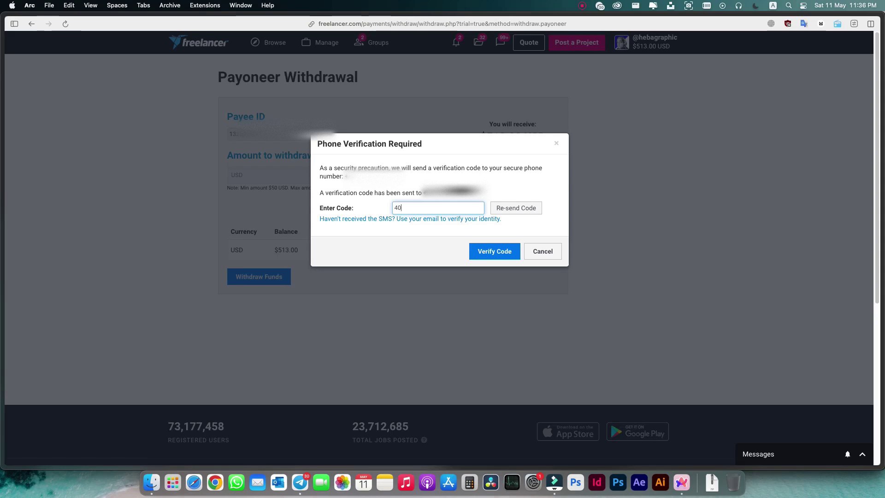
click(501, 254)
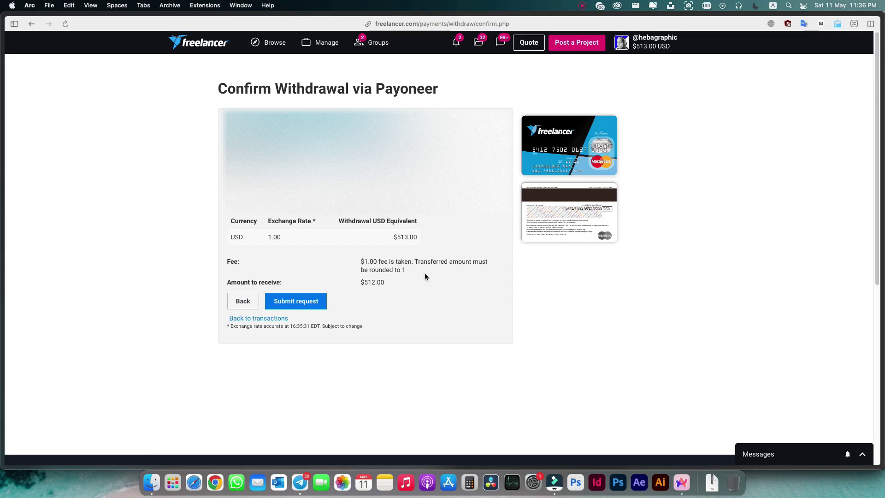
double_click(395, 236)
click(427, 238)
- Submit the withdrawal request and translate the success message into Arabic with Google Translate
click(297, 303)
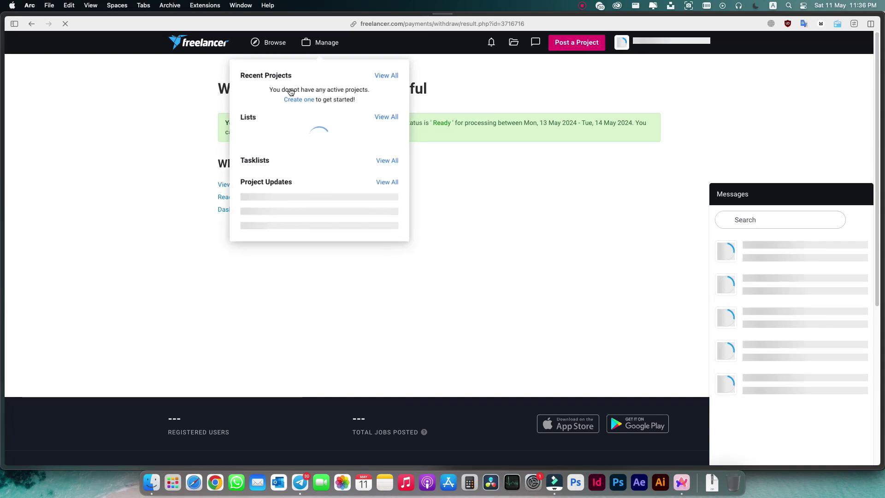
click(537, 167)
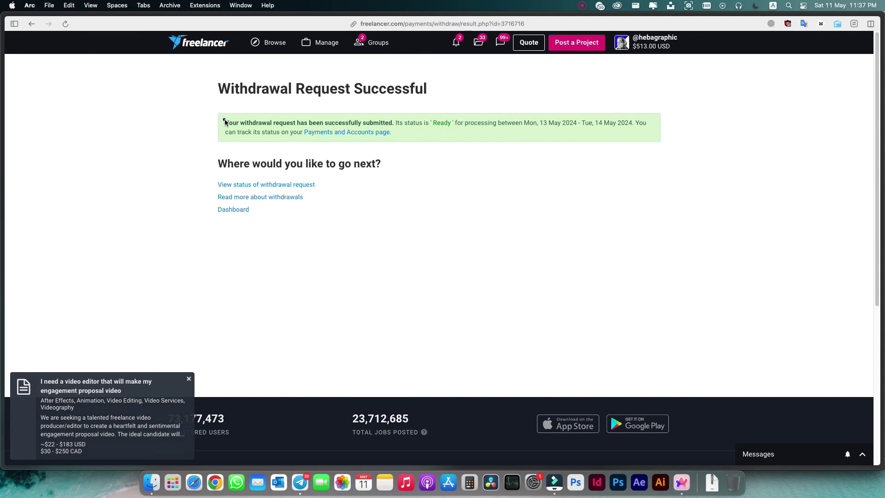
drag(224, 122, 391, 133)
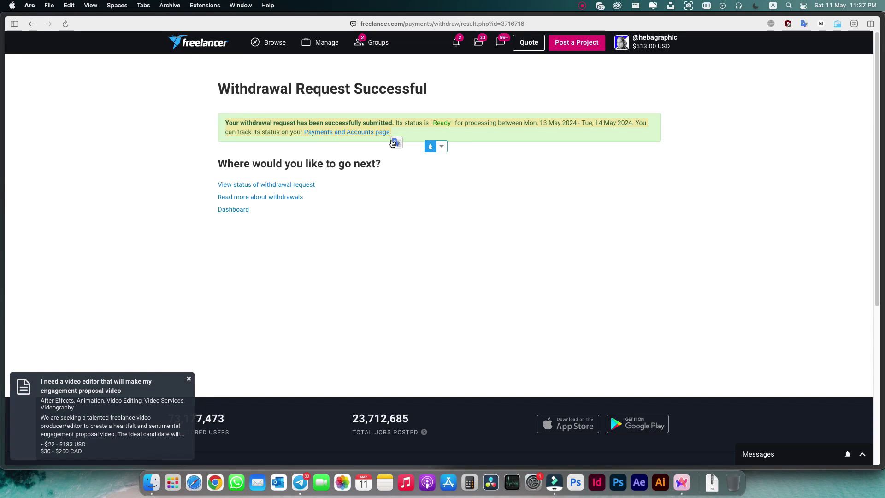
click(396, 142)
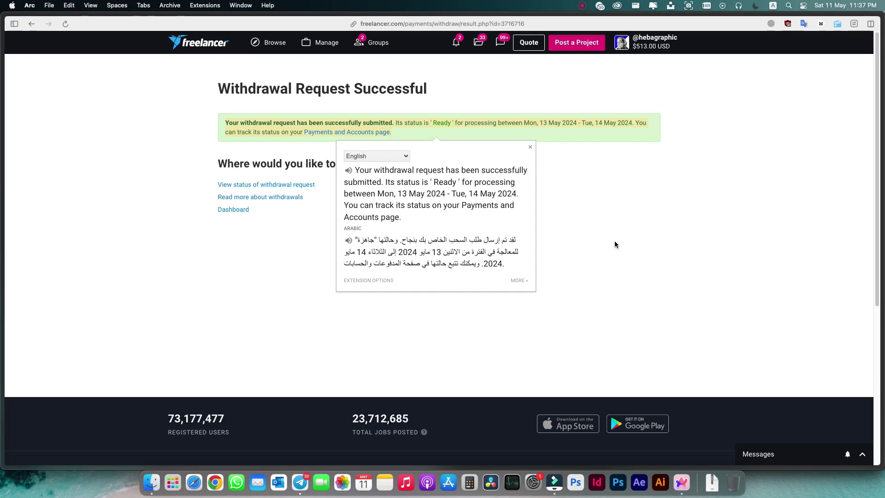
click(591, 240)
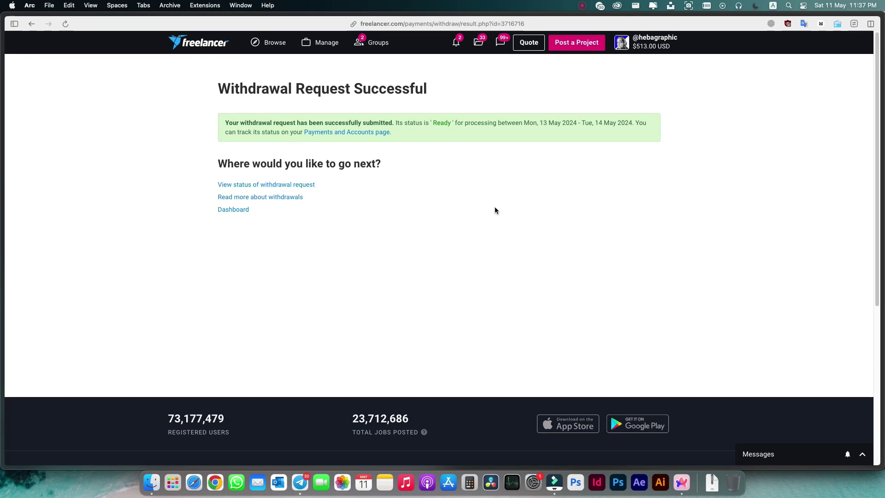
click(647, 46)
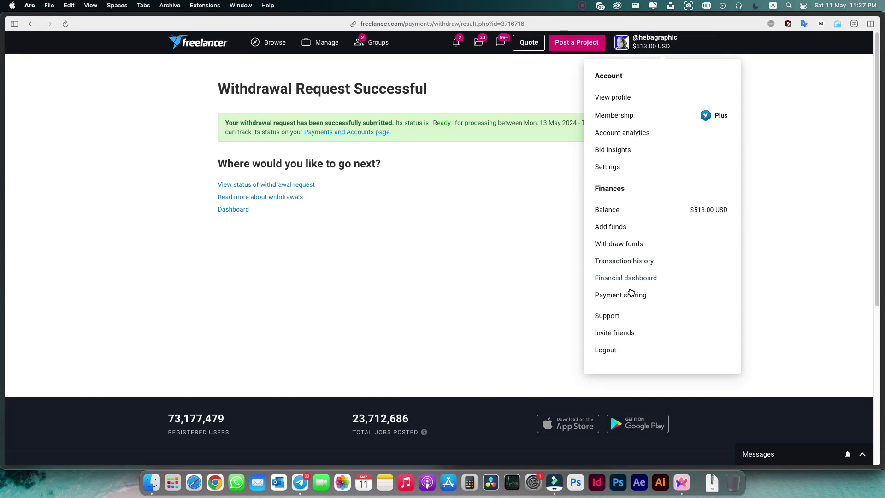
- Go to the Withdraw funds page and scroll down to Pending Withdrawals
click(623, 242)
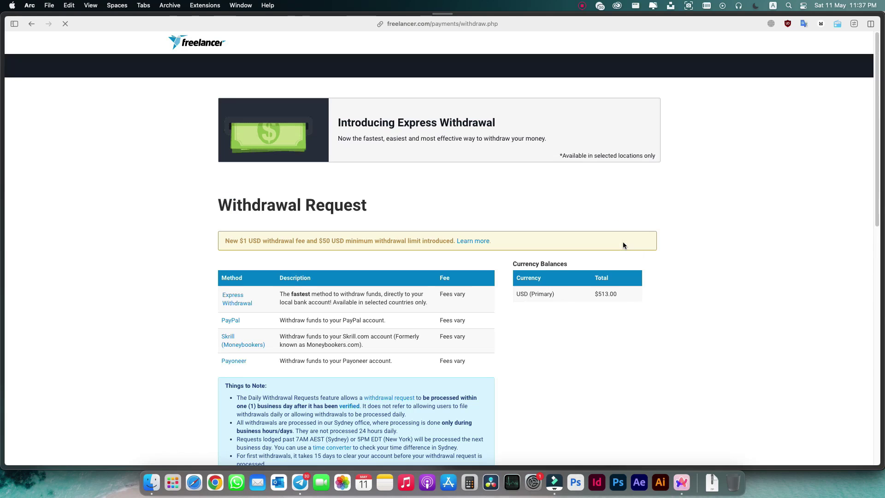
scroll(570, 309, down, 3)
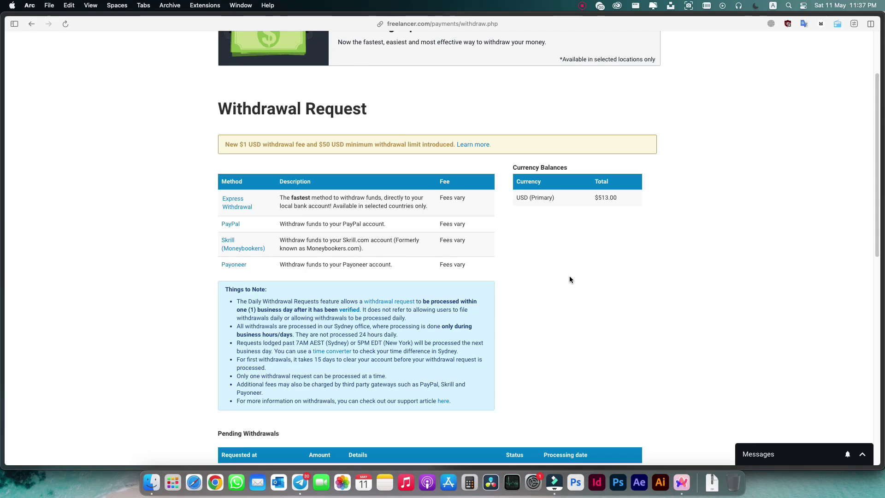
scroll(569, 280, down, 5)
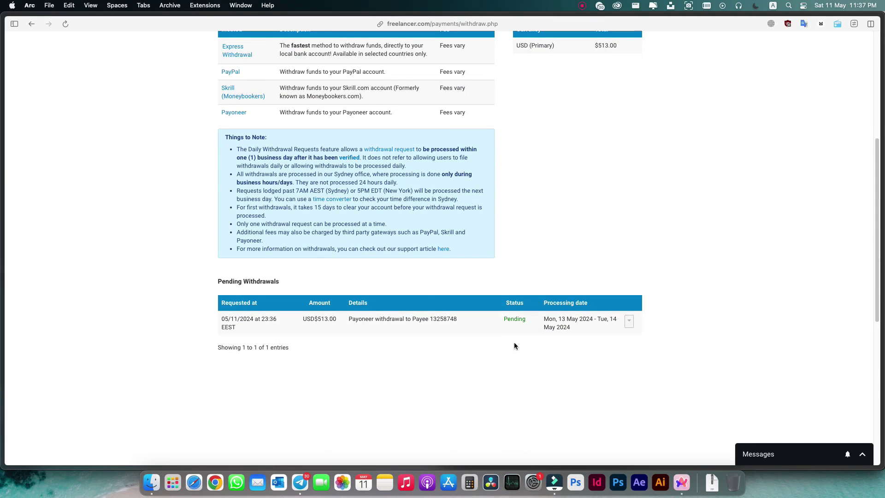
- Confirm the USD$513.00 Payoneer withdrawal shows Pending, closing its options without cancelling
drag(528, 318, 502, 318)
click(565, 356)
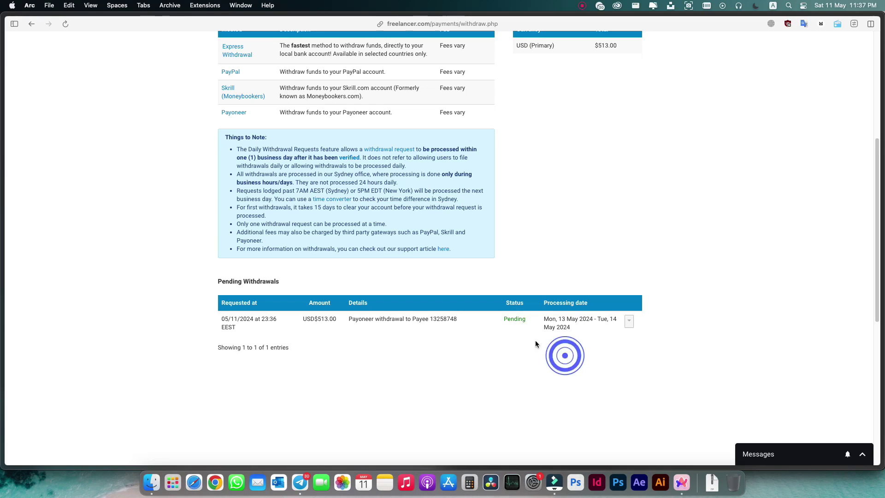
click(629, 321)
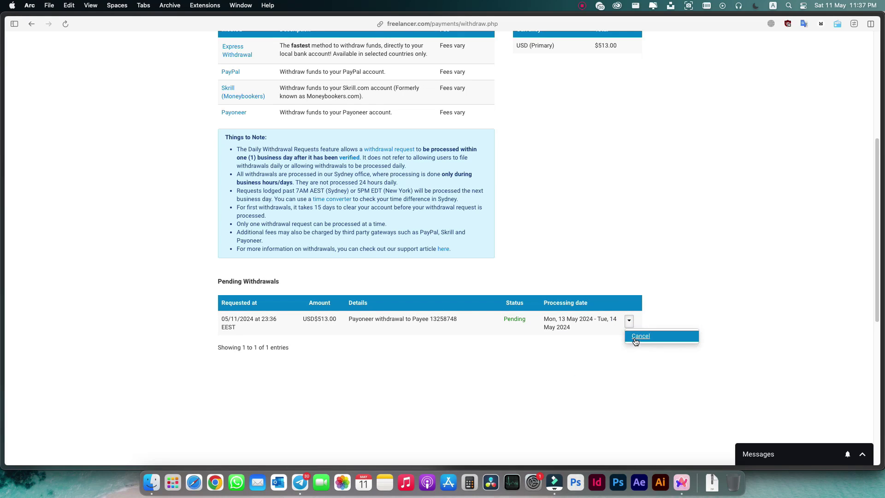
click(669, 295)
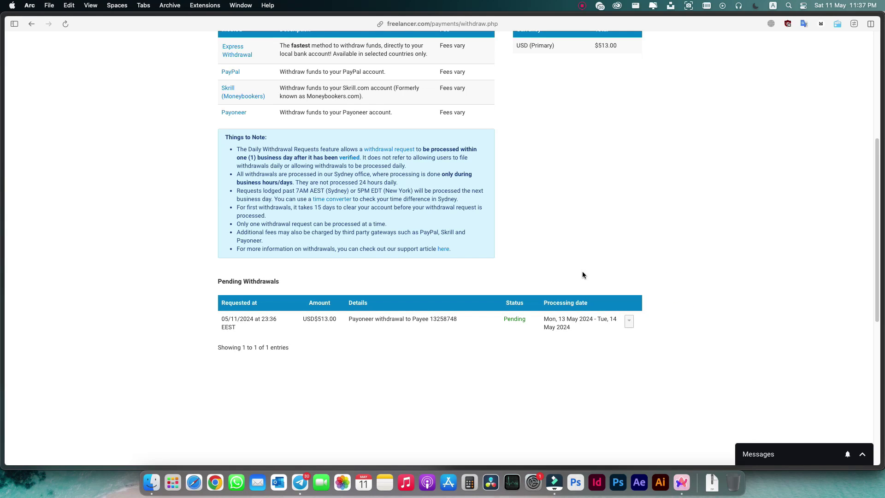
scroll(626, 272, up, 3)
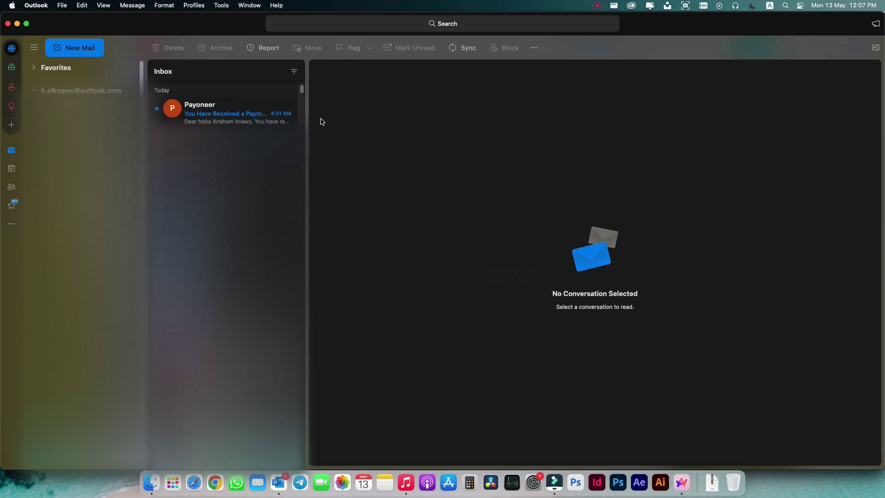
- Open Payoneer's 'You Have Received a Payment!' email and check the $512.00 amount from Freelancer.com
click(247, 114)
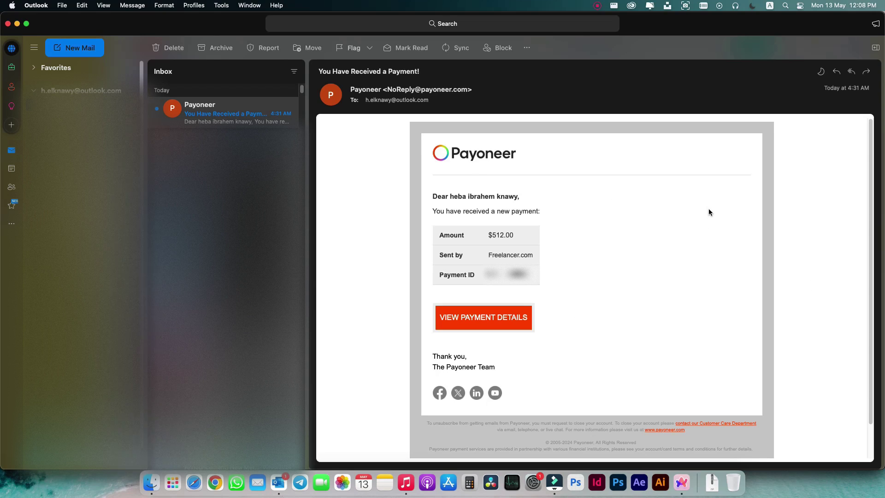
double_click(509, 234)
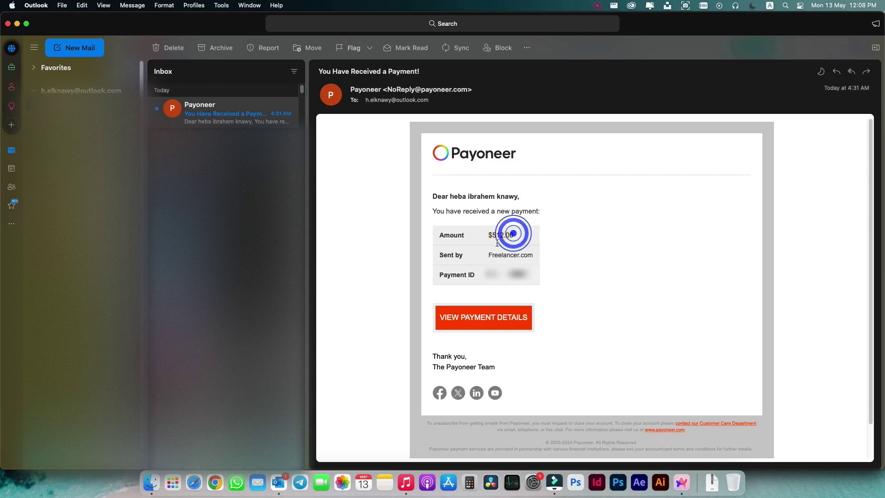
click(538, 253)
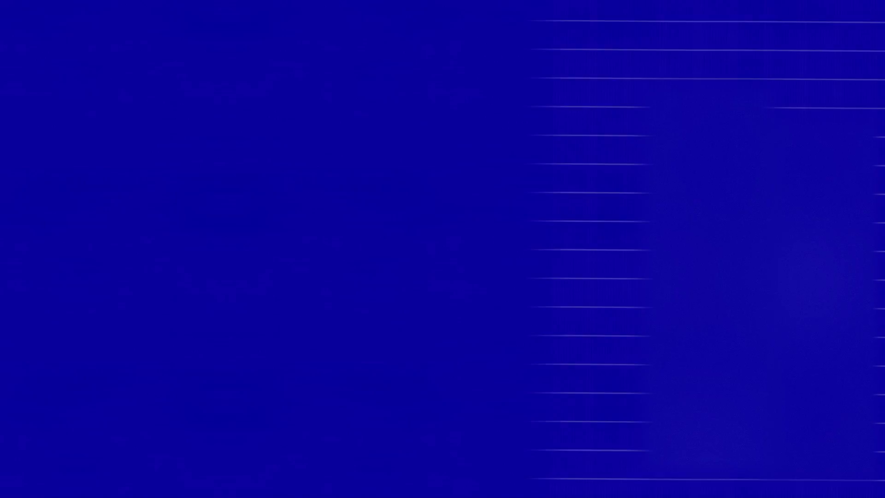